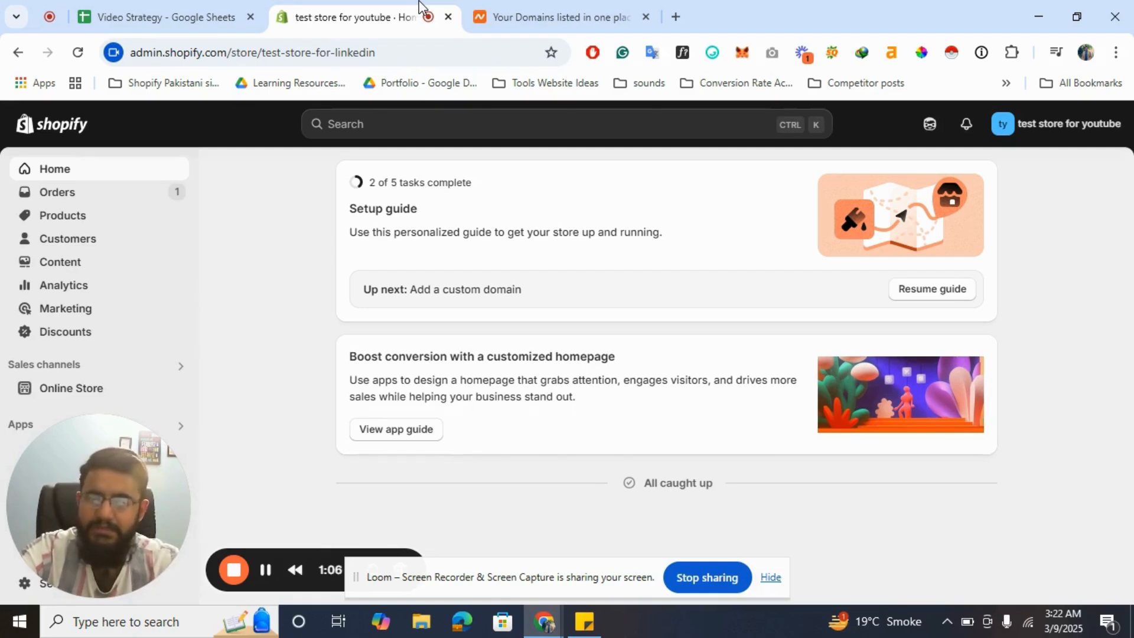
- Check the owned domain in the Namecheap Domain List and return to the Shopify admin
click(596, 8)
scroll(451, 474, down, 1)
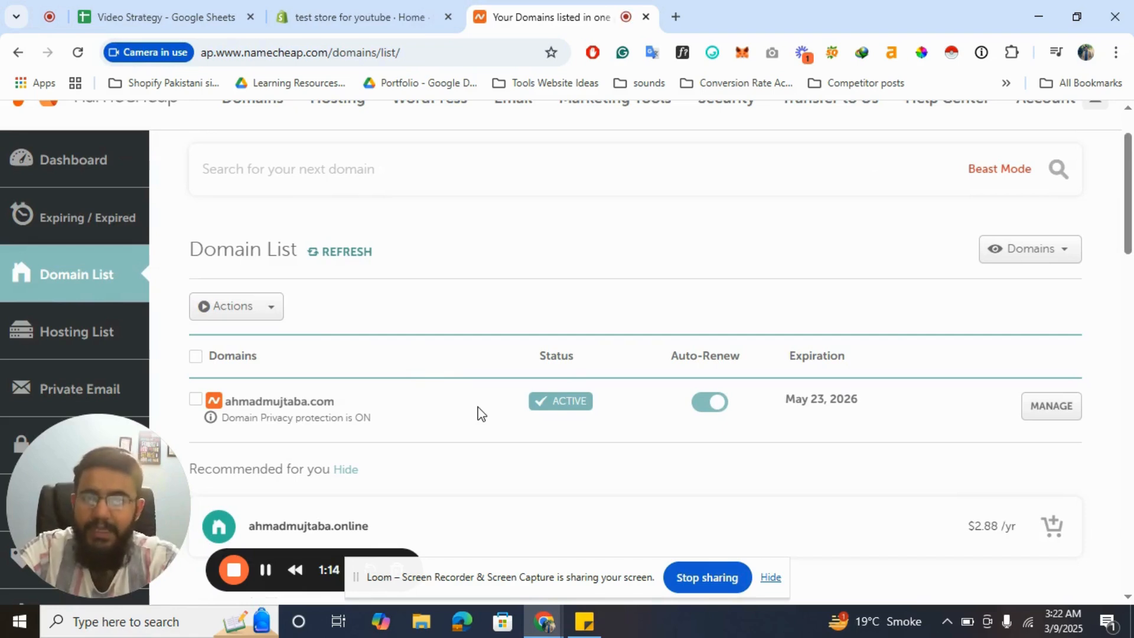
click(349, 12)
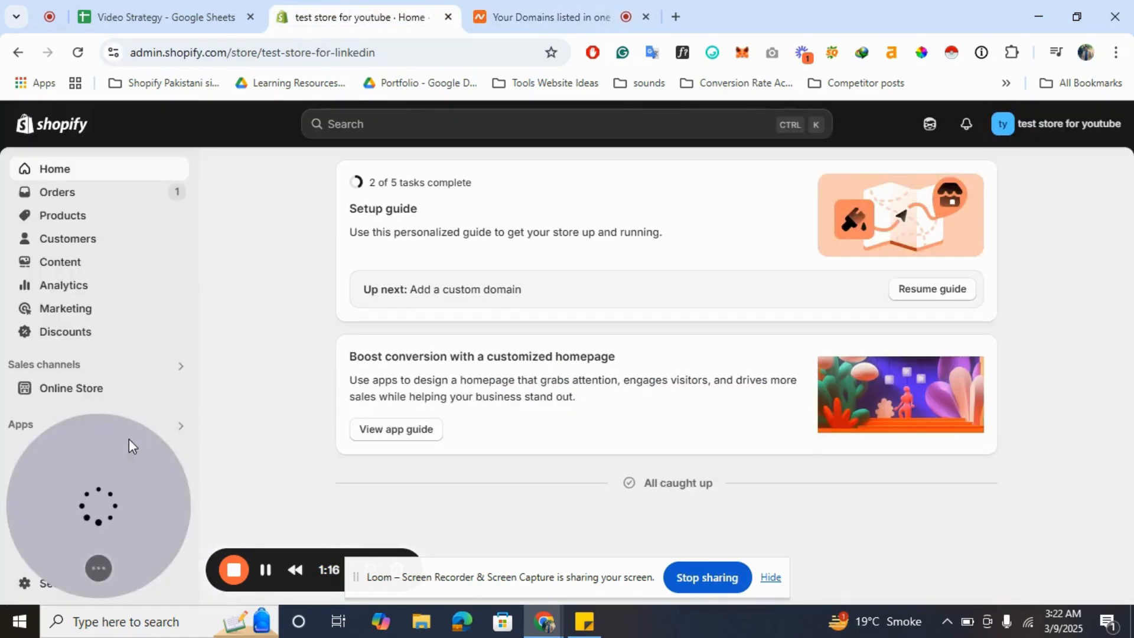
drag(151, 445, 615, 419)
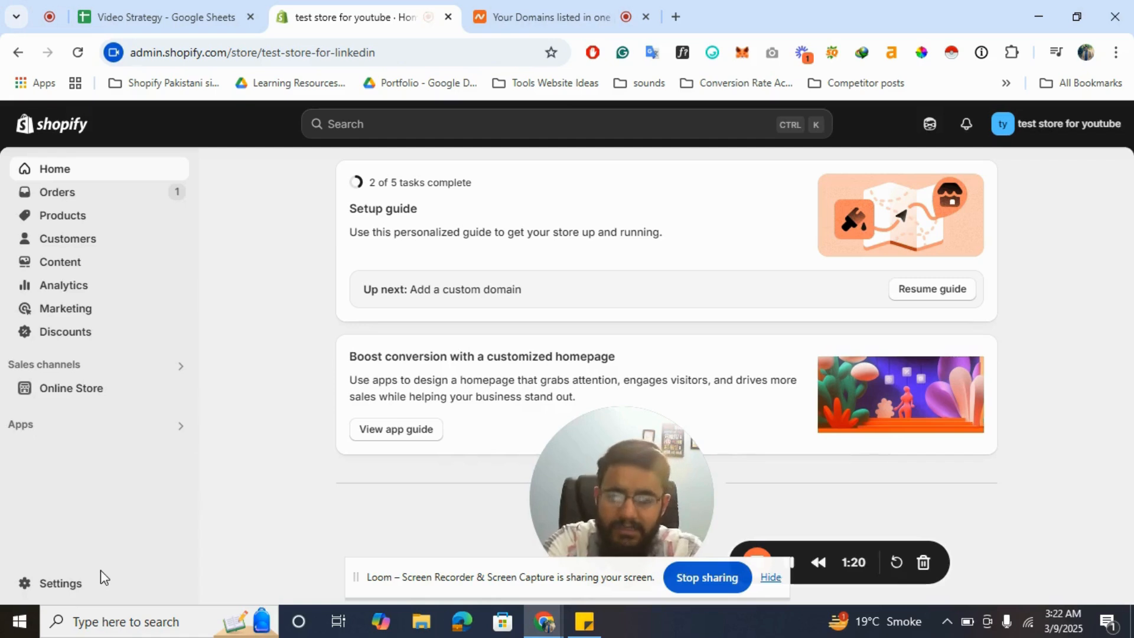
- View the Buy new domain page from the store's Domains settings and close the settings
click(70, 588)
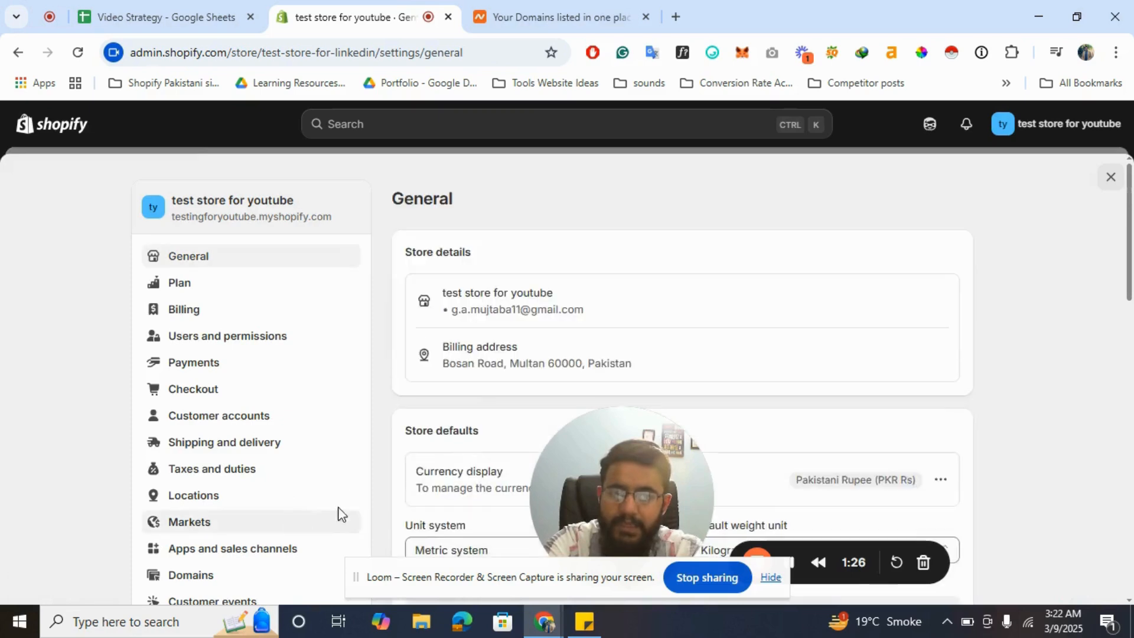
scroll(228, 530, down, 2)
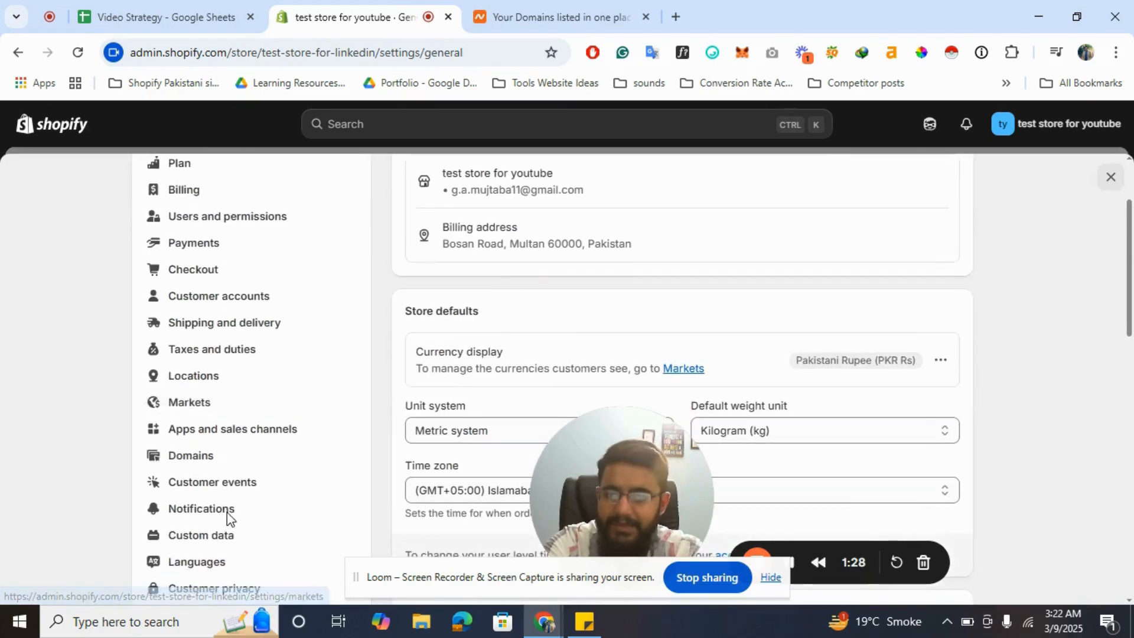
click(189, 464)
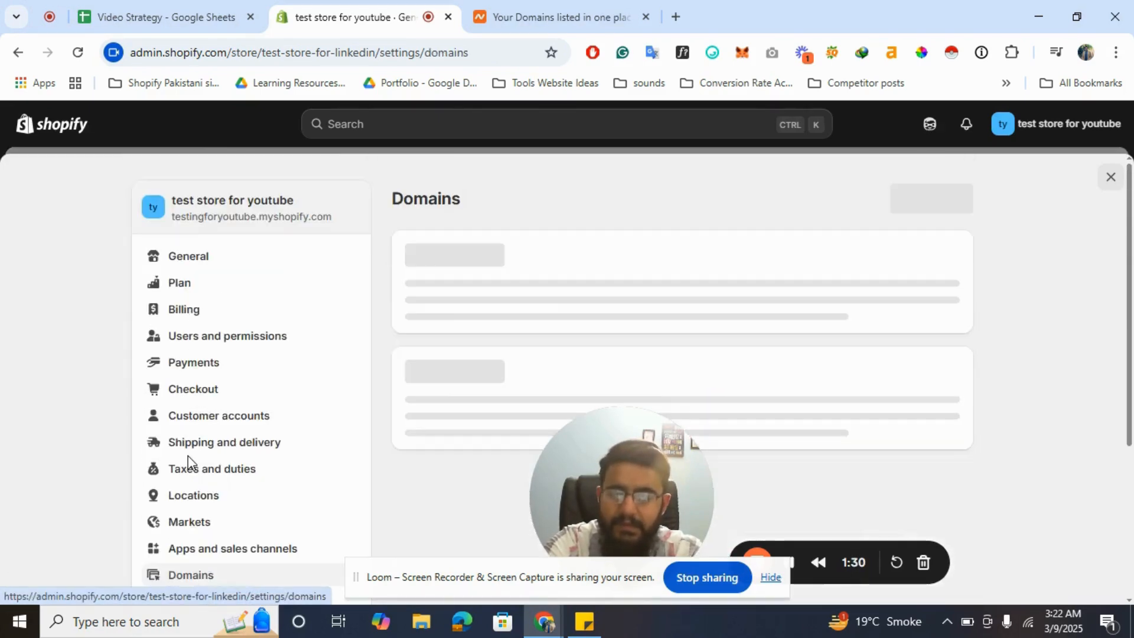
scroll(567, 366, down, 1)
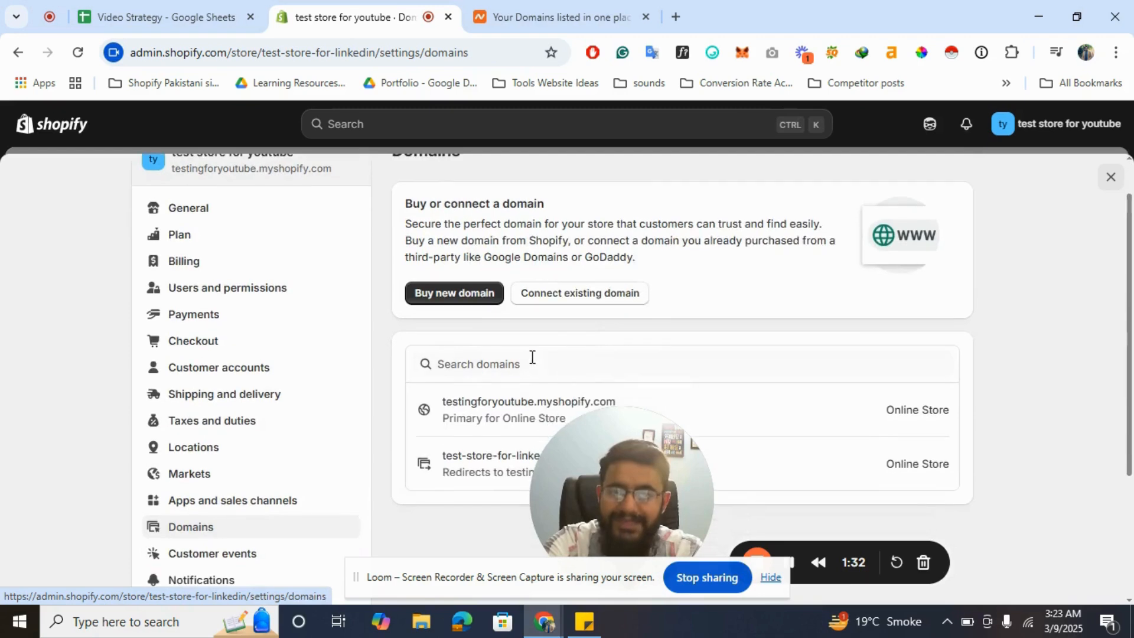
click(455, 293)
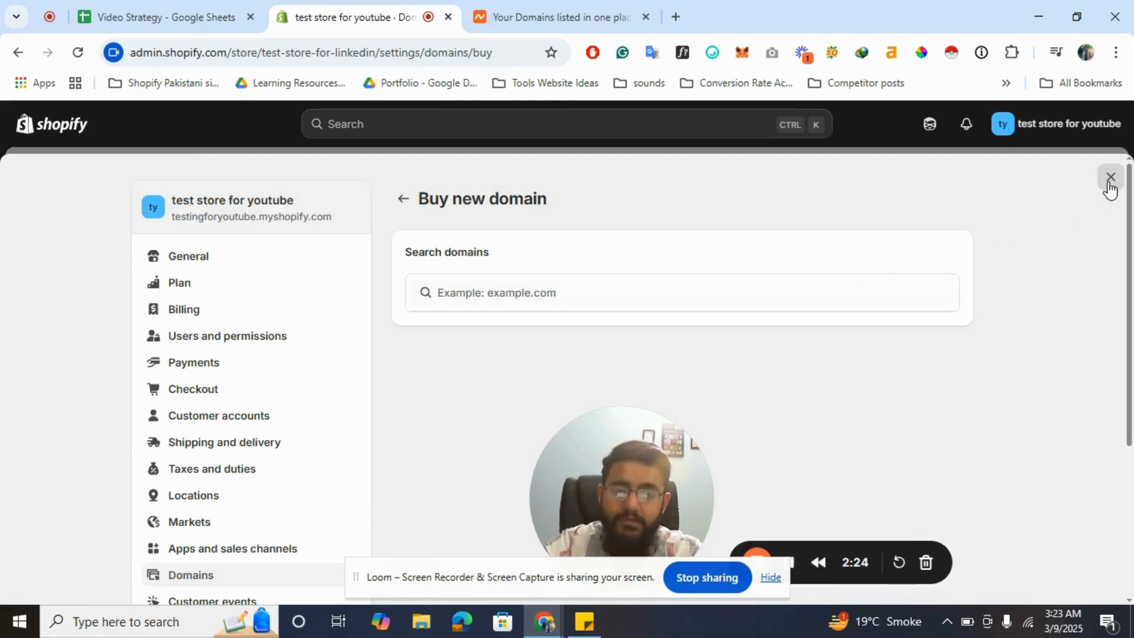
click(1110, 178)
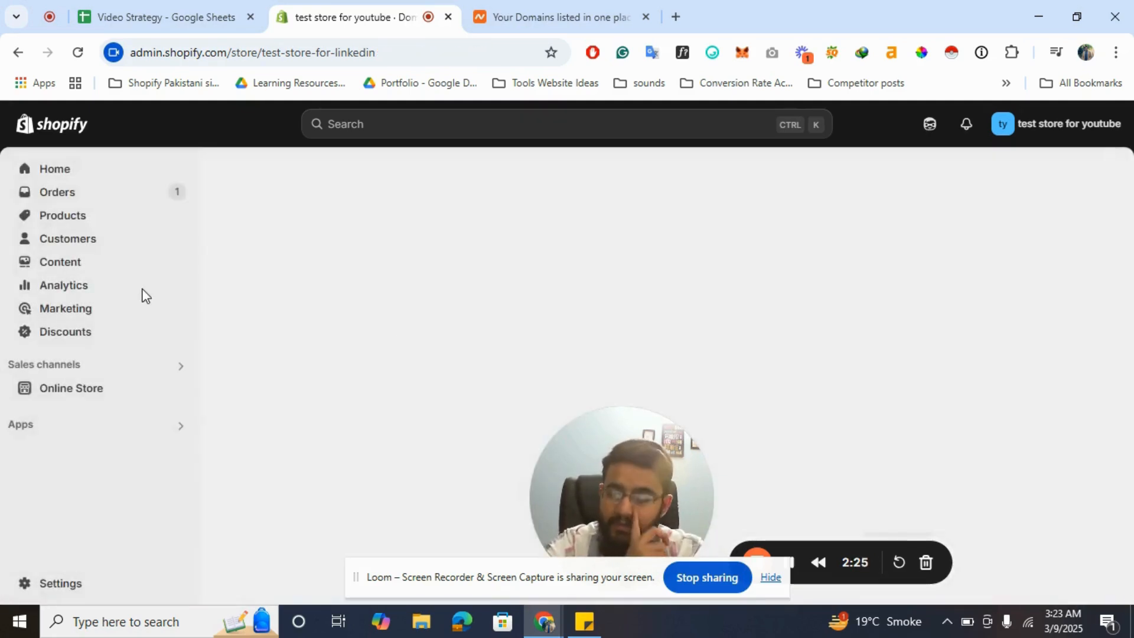
- Start connecting an existing domain in the store's Domains settings, submitting the .com domain owned at Namecheap
click(65, 584)
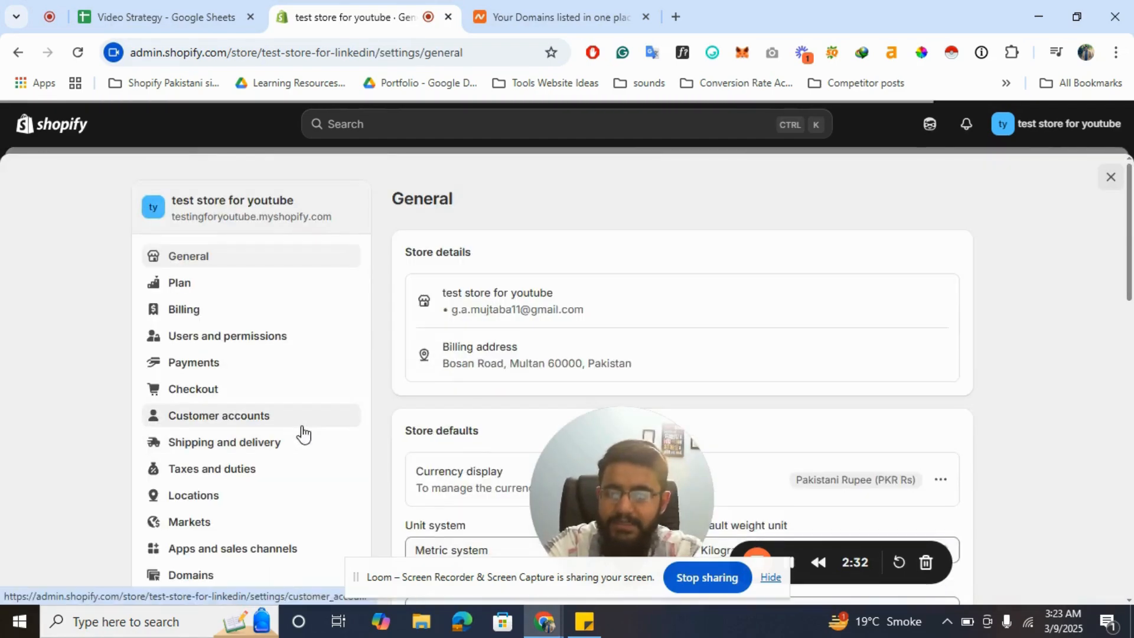
click(199, 577)
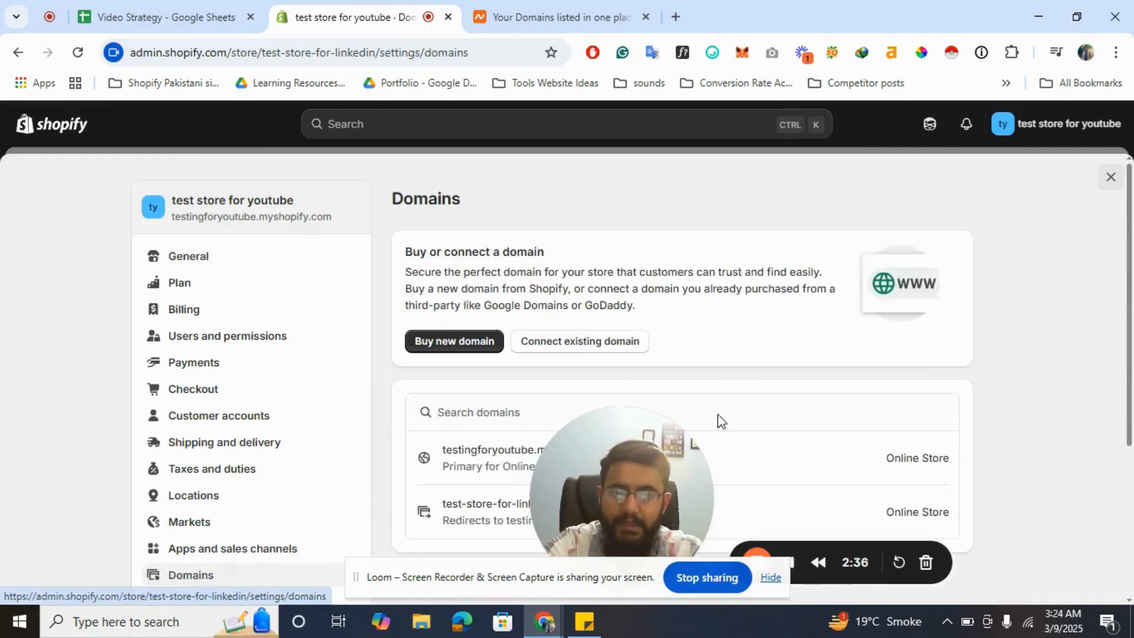
click(569, 349)
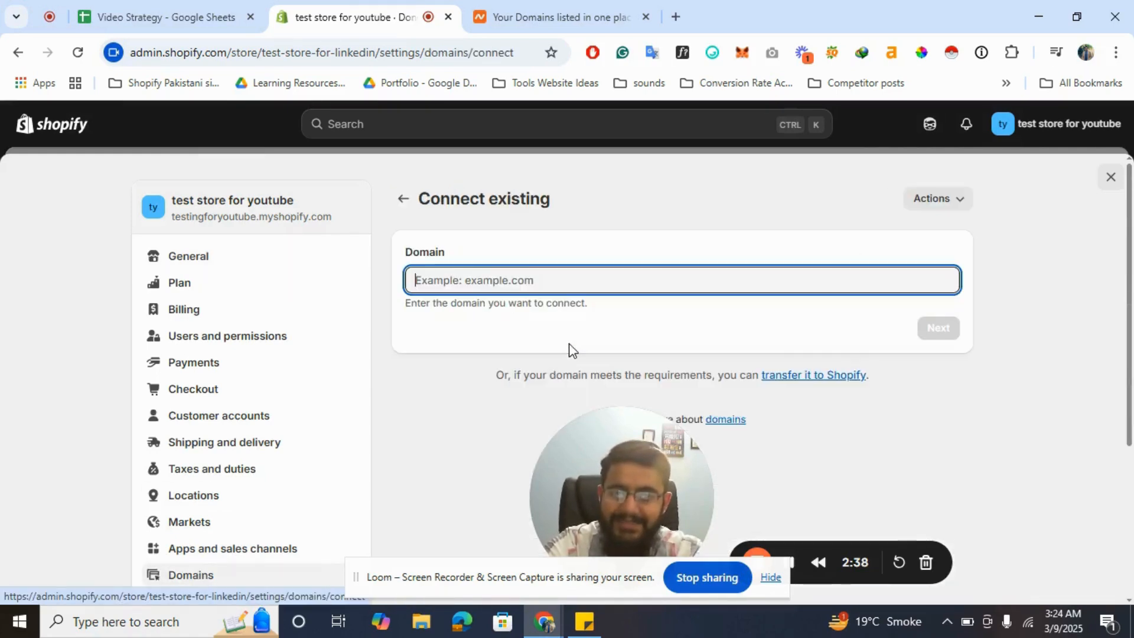
text(ahma)
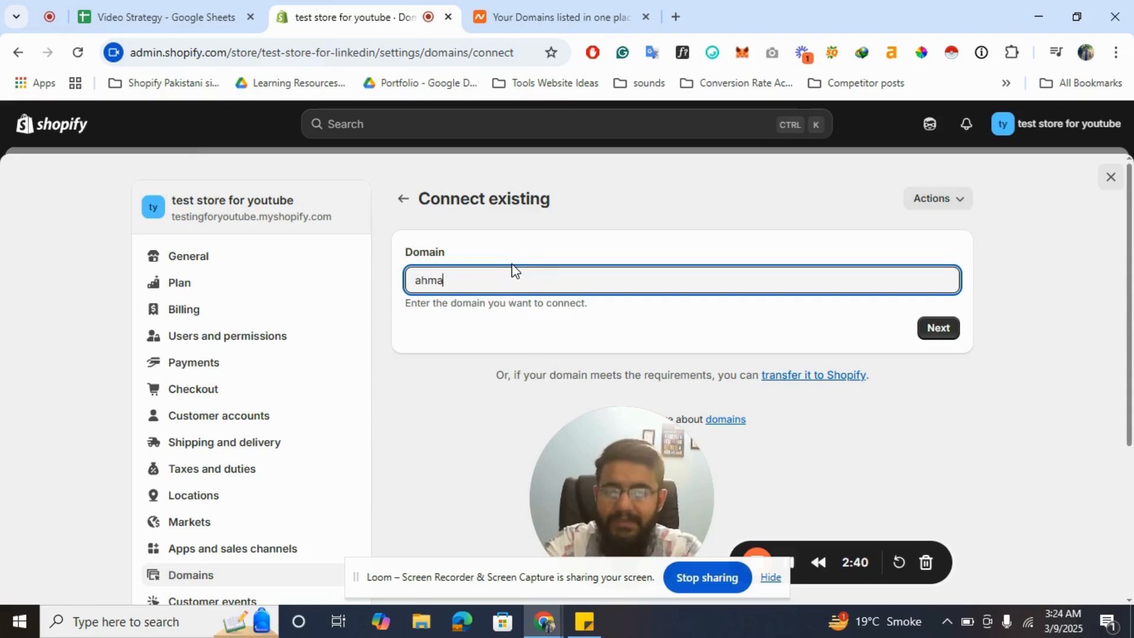
text(dmujtaba.com)
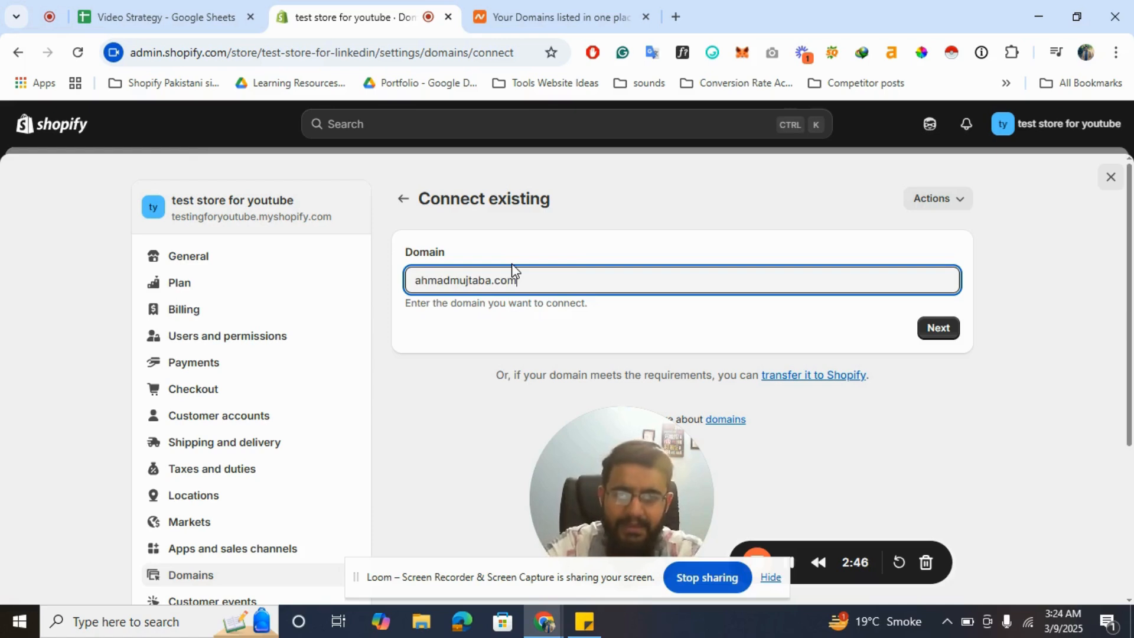
click(938, 328)
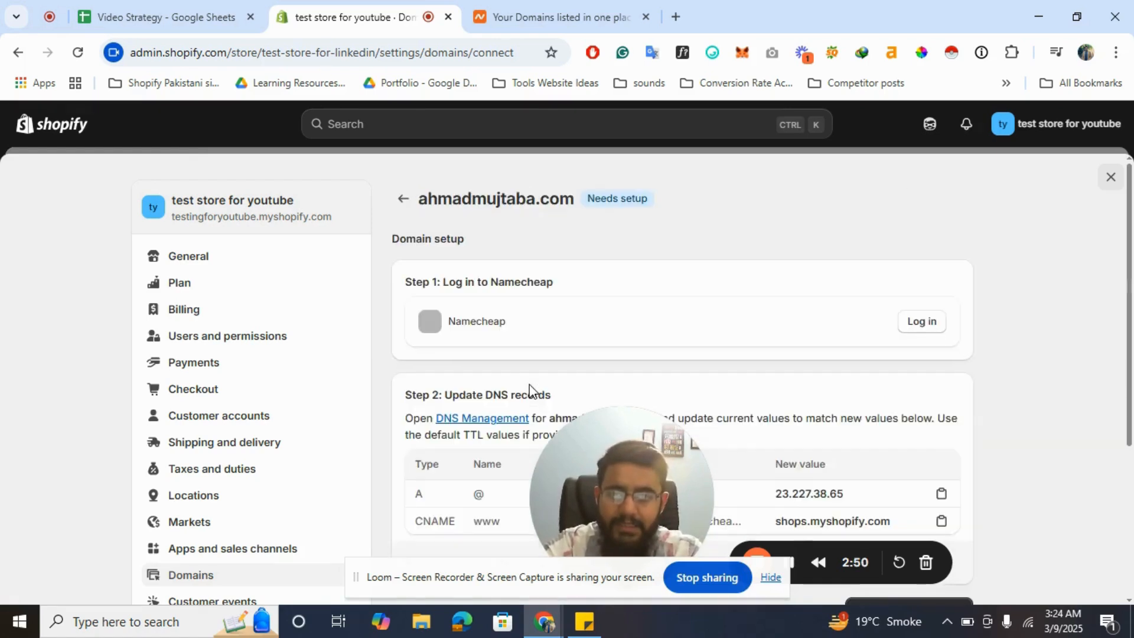
- Examine the required A and CNAME record values in the Shopify domain setup instructions
scroll(529, 385, down, 1)
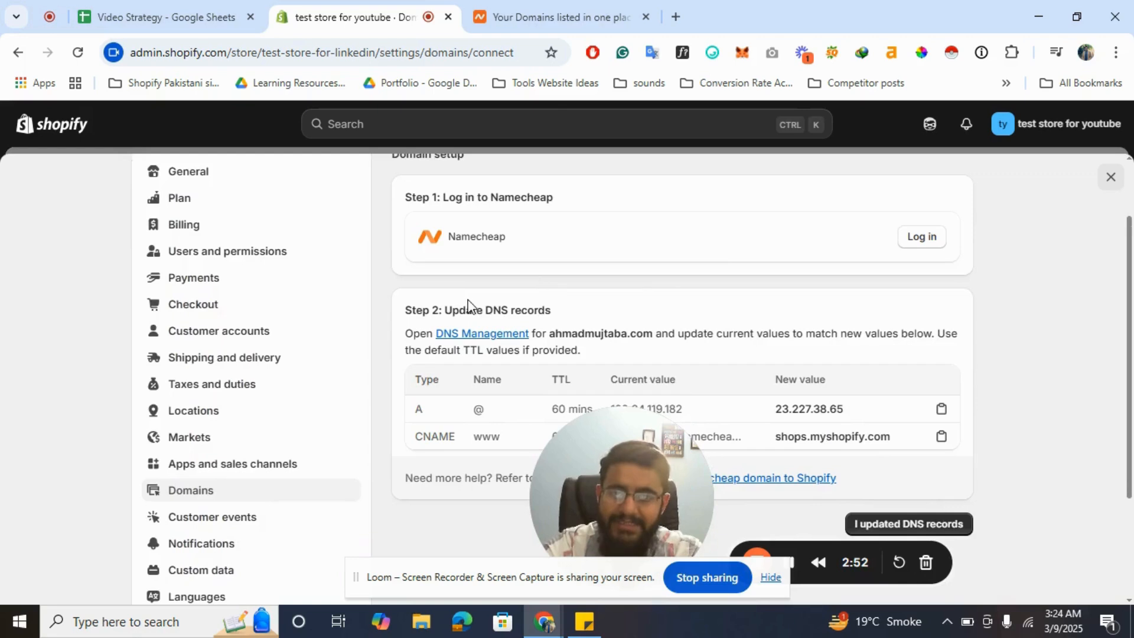
scroll(467, 304, down, 1)
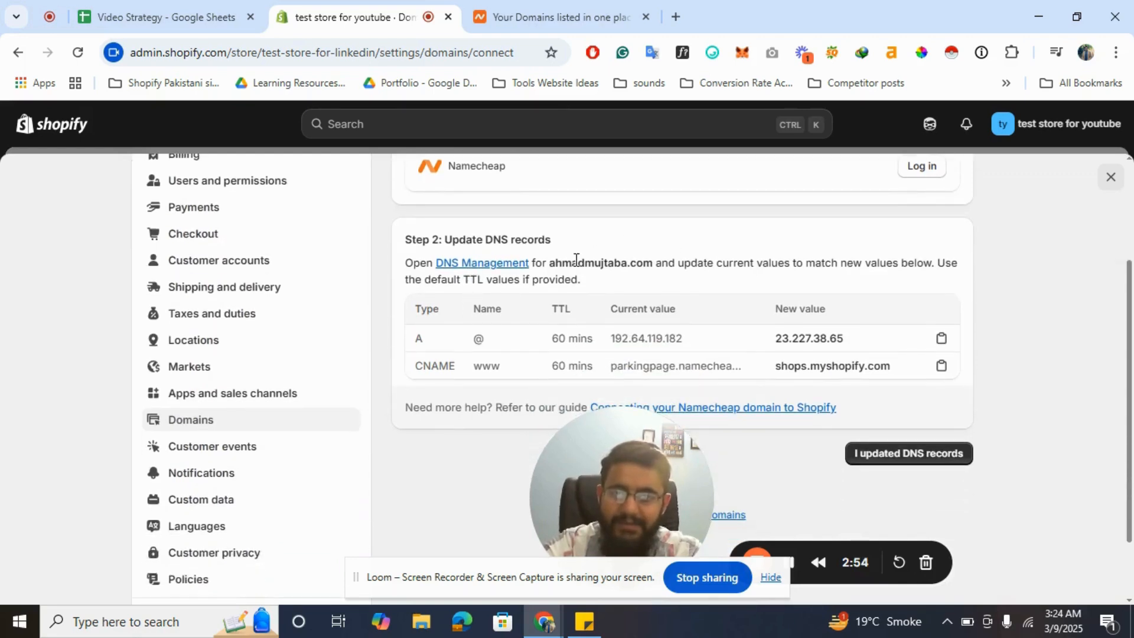
scroll(698, 312, down, 1)
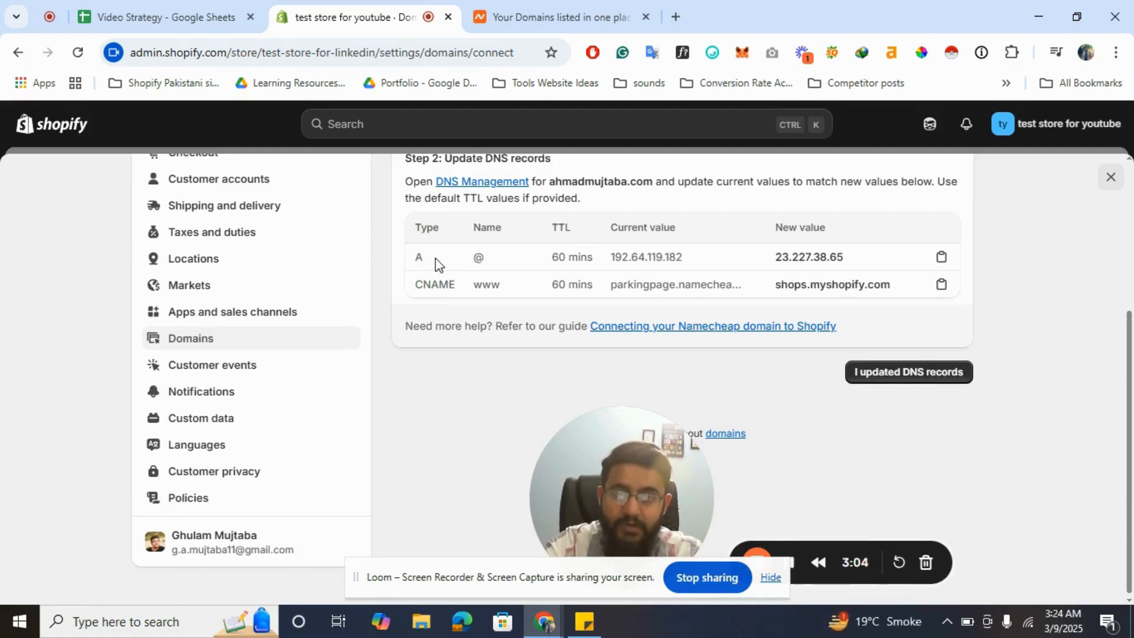
scroll(435, 257, up, 1)
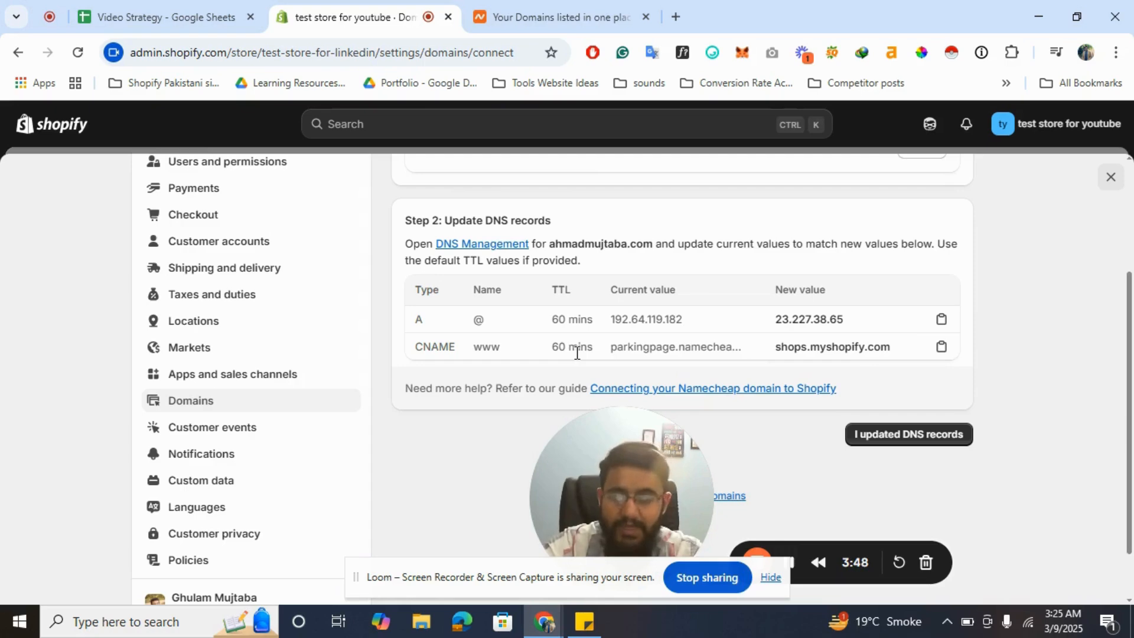
scroll(577, 355, up, 3)
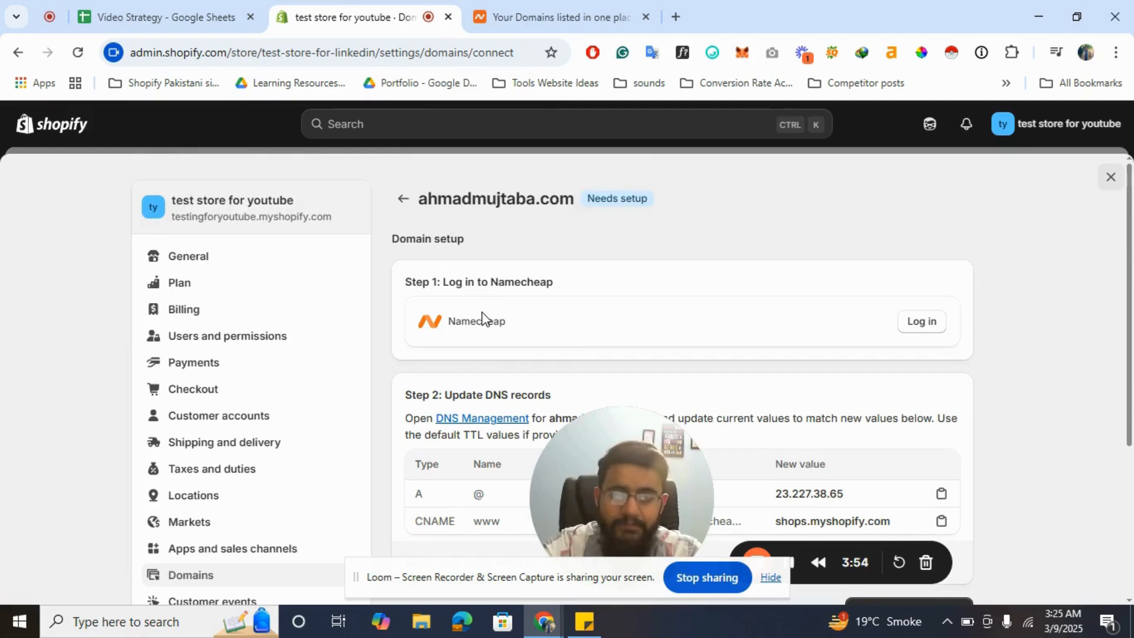
scroll(481, 319, down, 1)
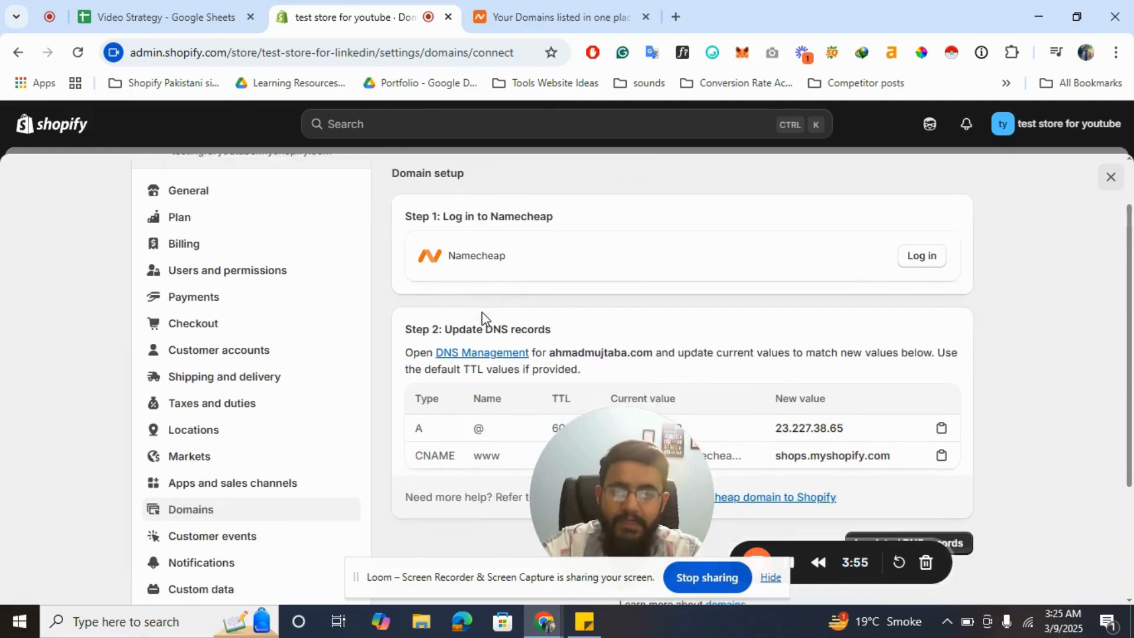
- Switch to Namecheap and open the management page of the owned .com domain from the Domain List
click(519, 7)
scroll(446, 337, down, 1)
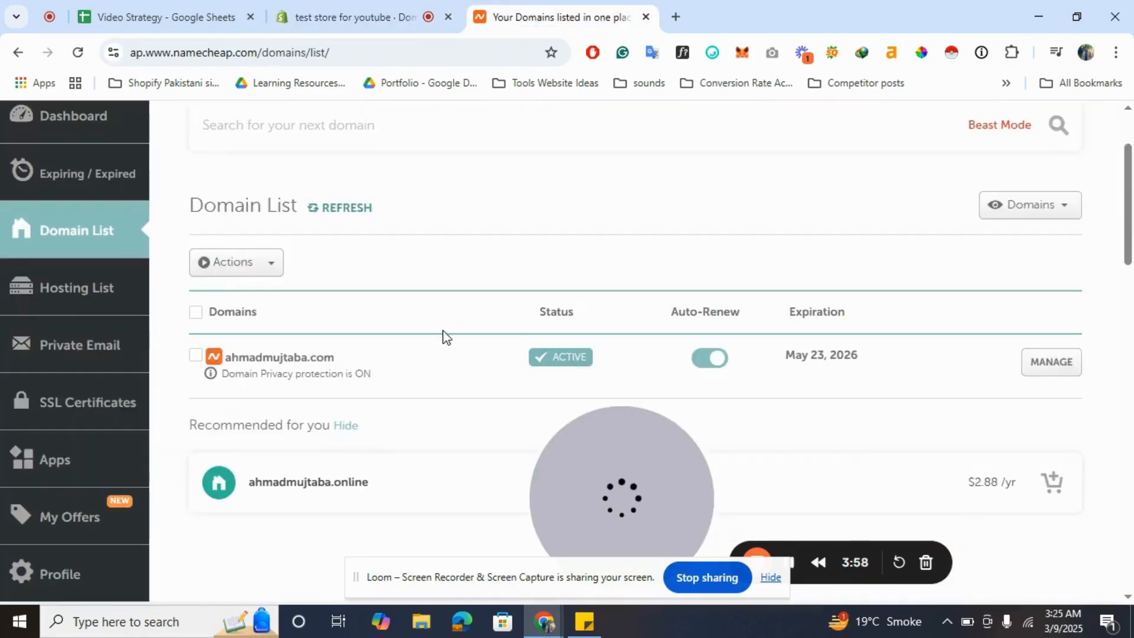
scroll(443, 337, up, 3)
scroll(402, 308, down, 2)
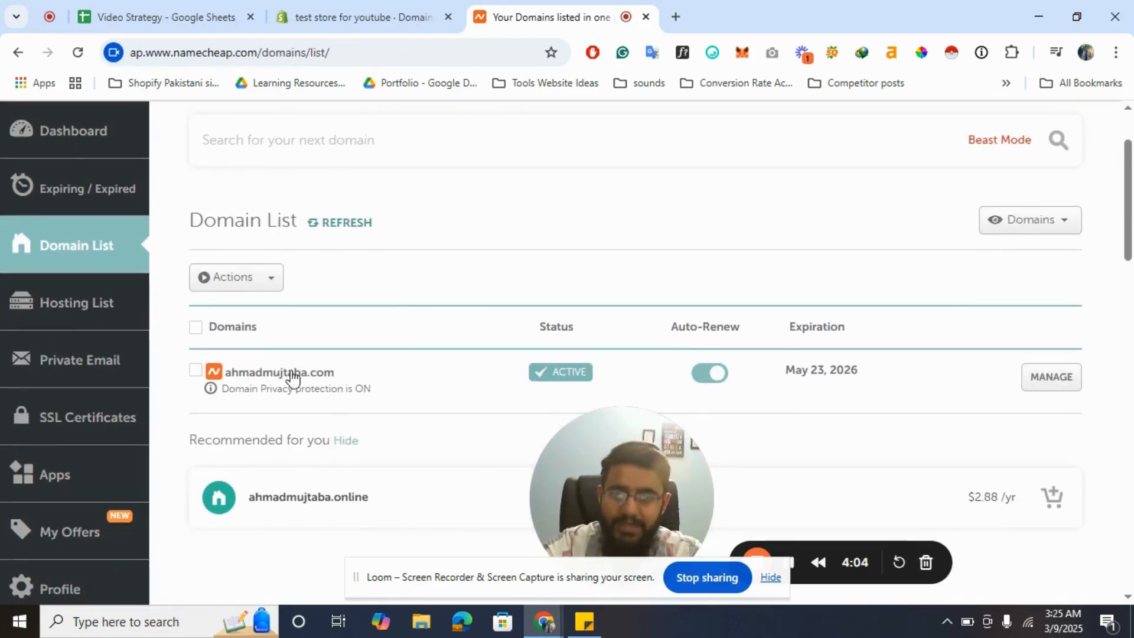
click(1052, 384)
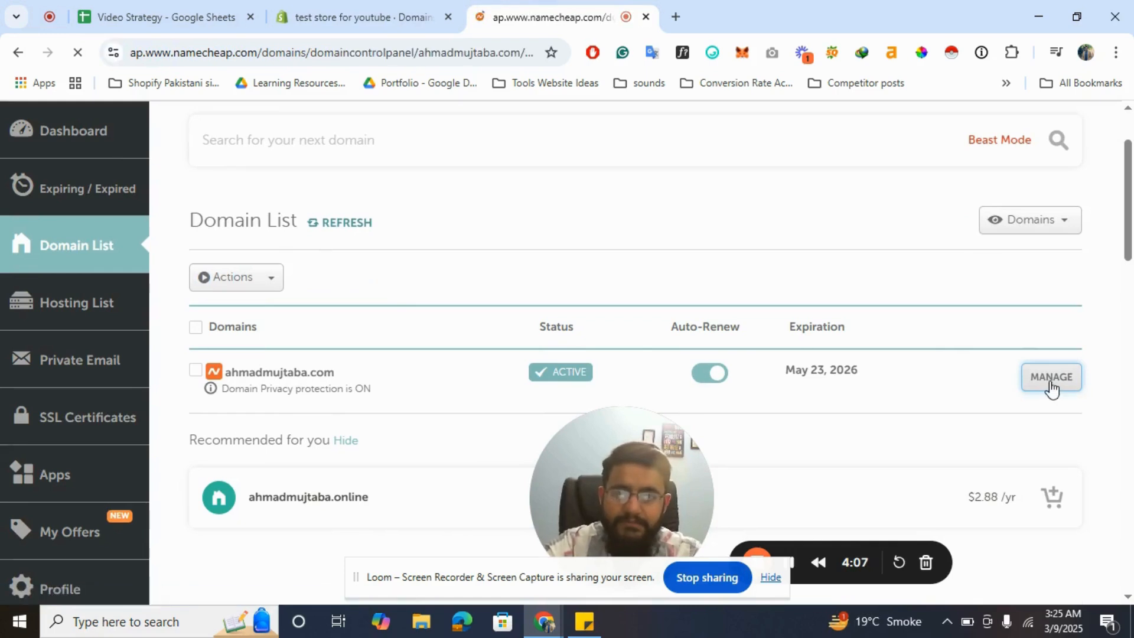
scroll(617, 300, down, 1)
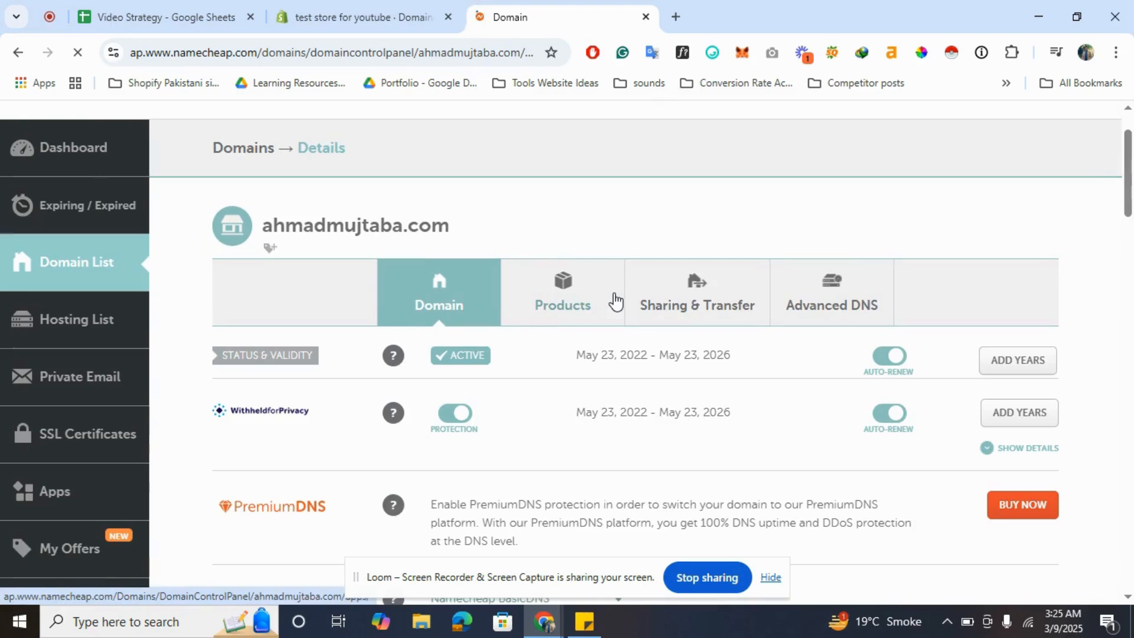
- View the nameserver options on the domain's details page and keep Namecheap BasicDNS
scroll(615, 300, down, 3)
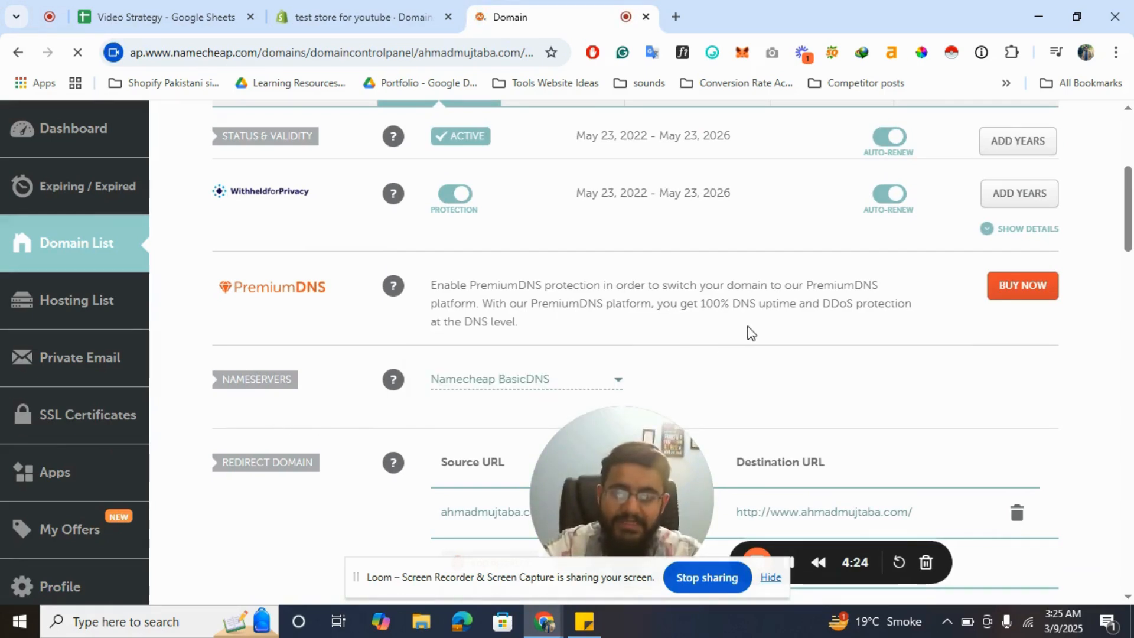
click(618, 379)
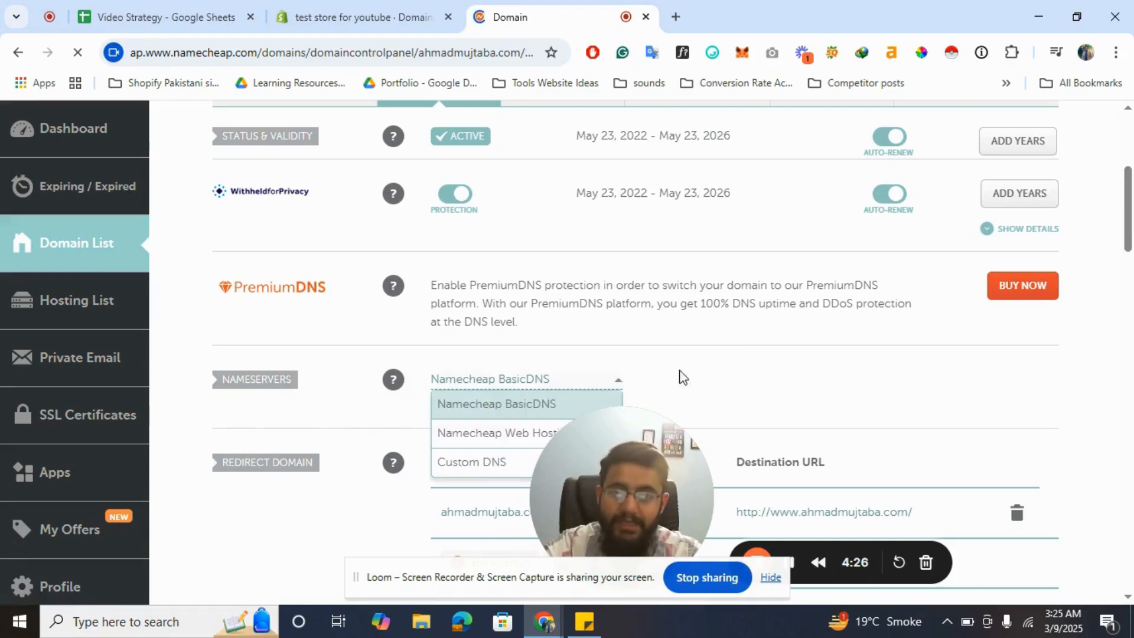
click(764, 369)
scroll(761, 366, up, 3)
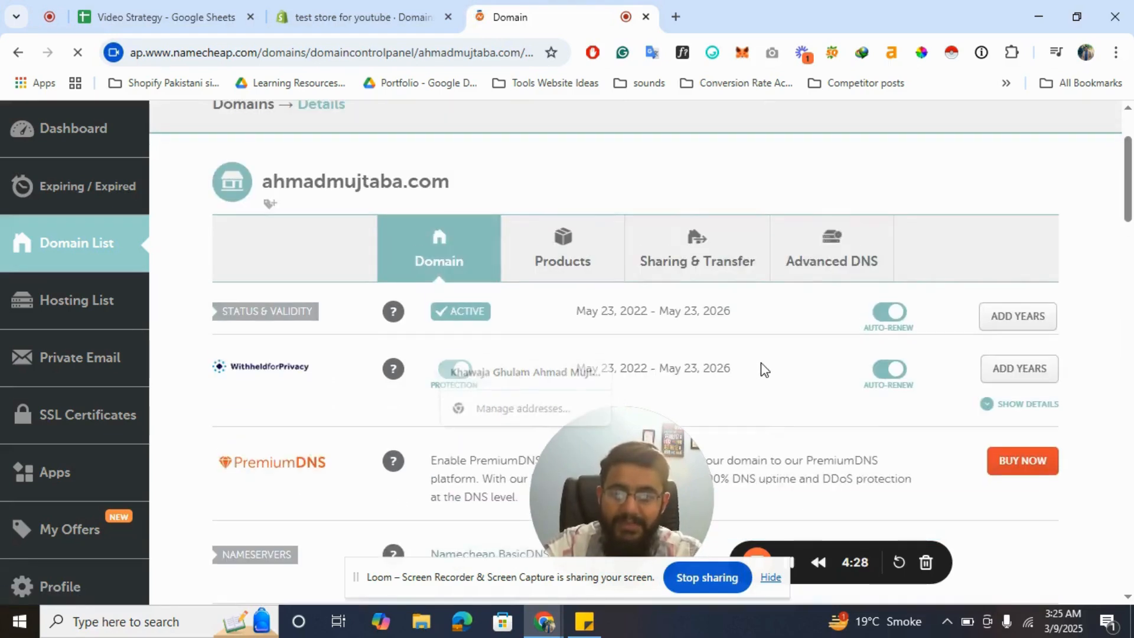
- Apply the Shopify DNS template in the domain's Advanced DNS settings and check the resulting host records
click(853, 254)
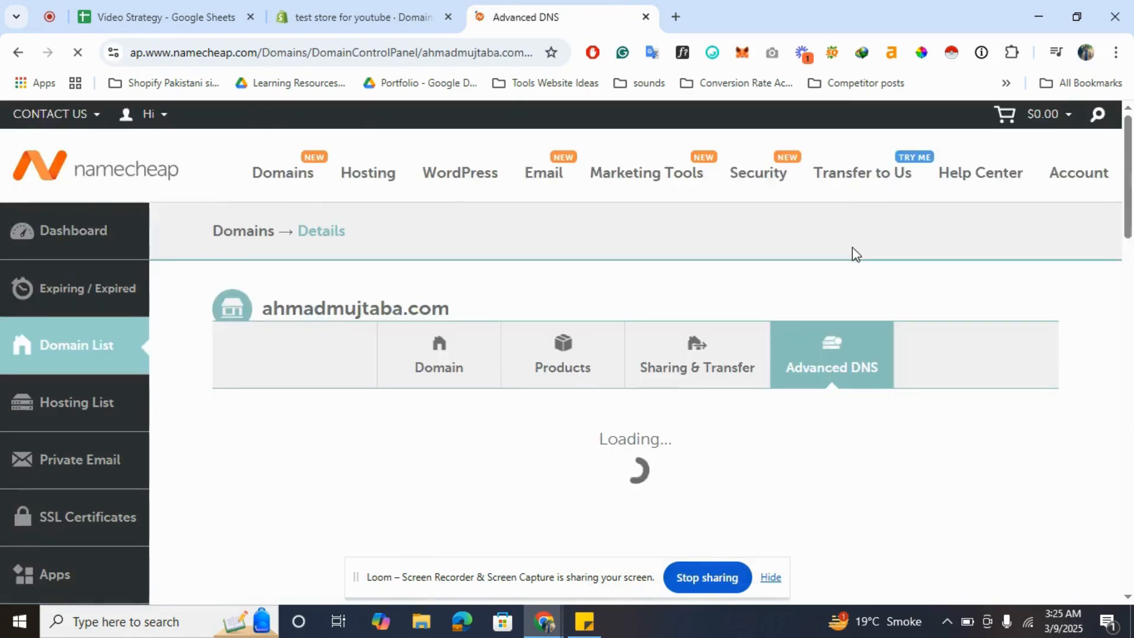
scroll(579, 337, down, 2)
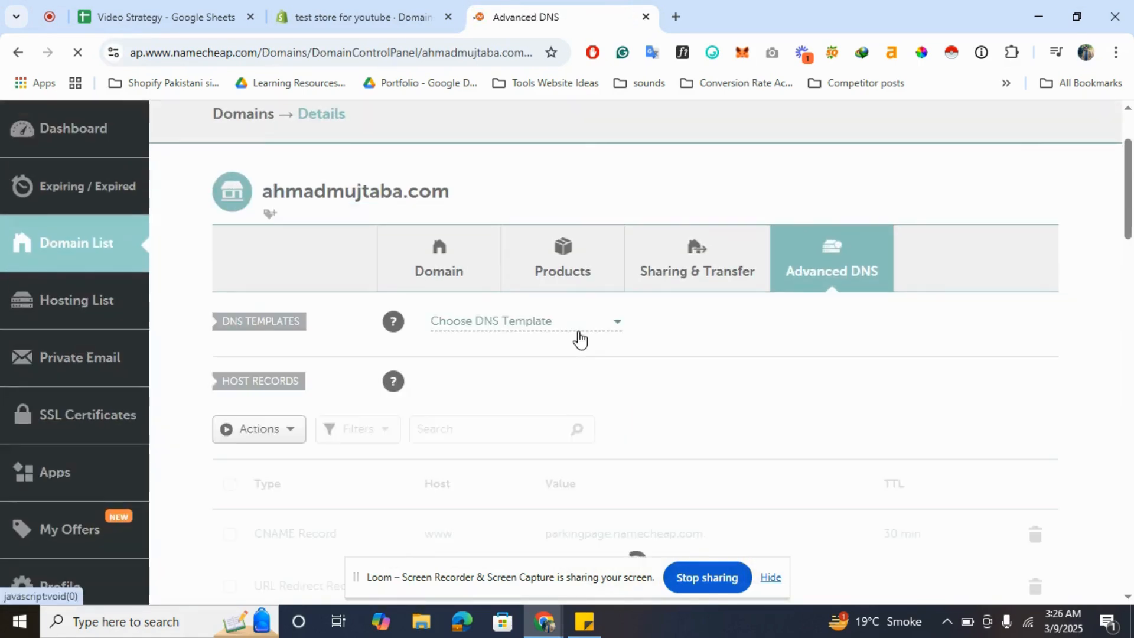
click(485, 323)
click(466, 379)
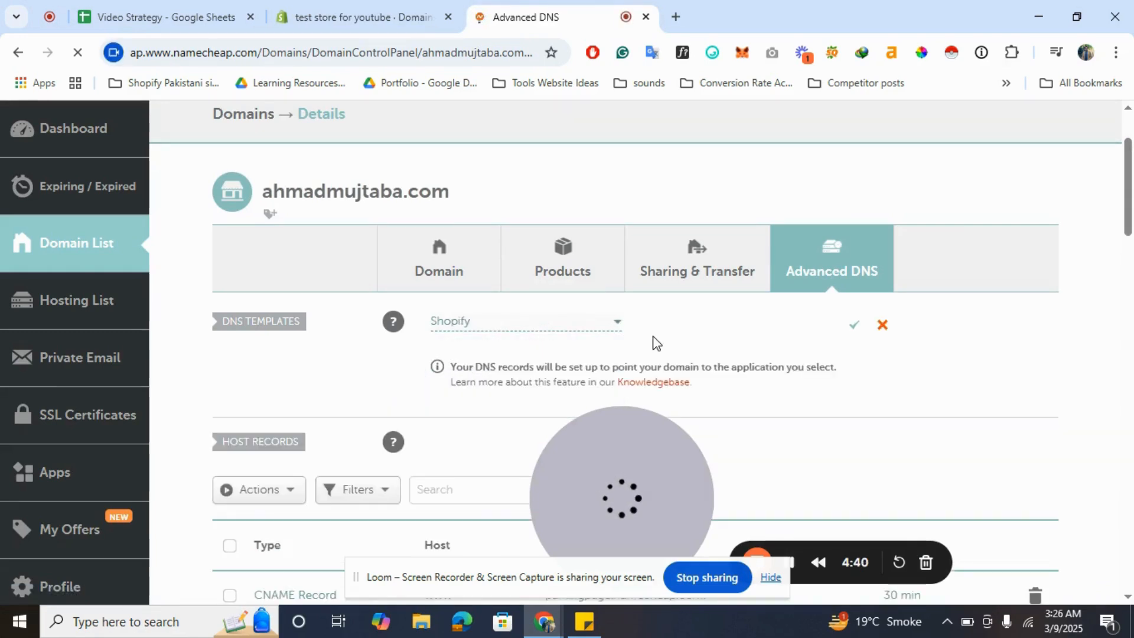
scroll(738, 319, down, 1)
click(851, 292)
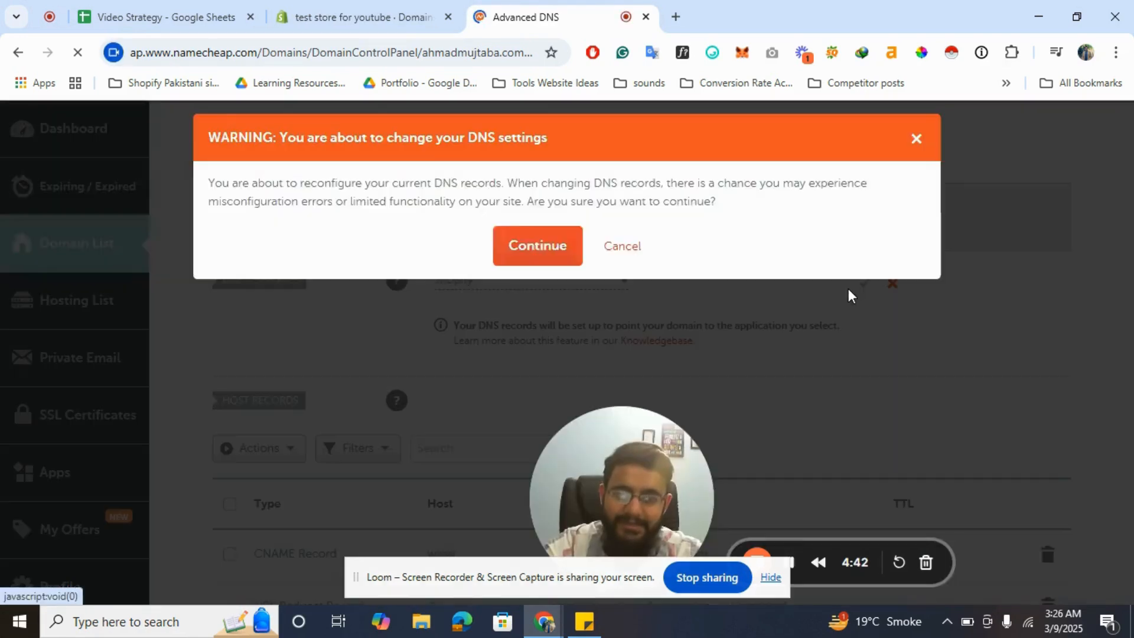
click(554, 258)
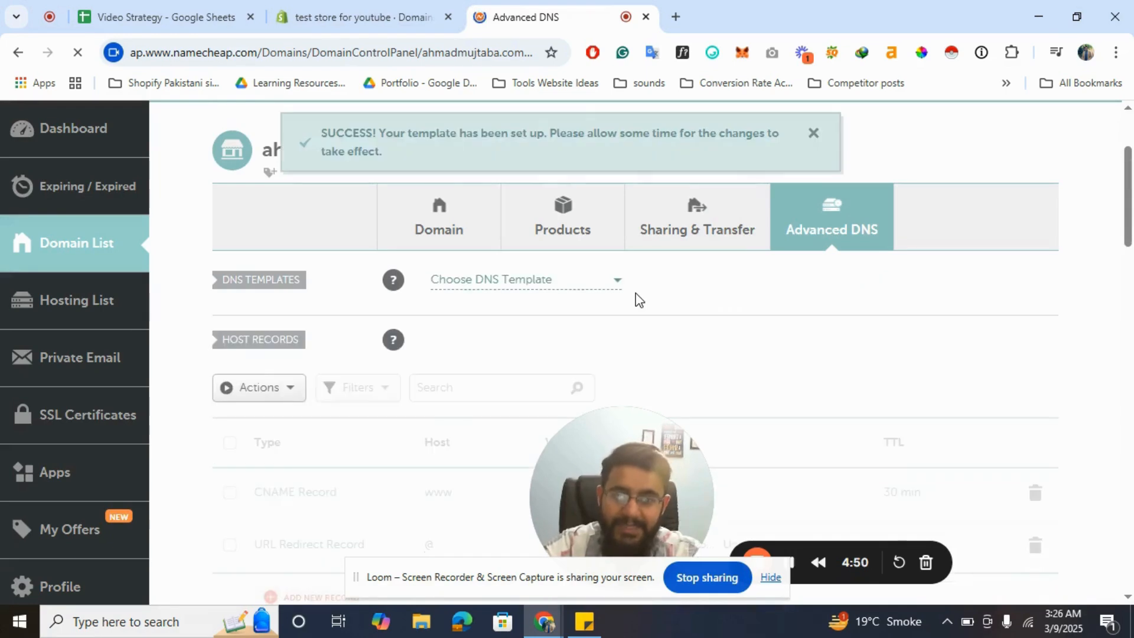
scroll(636, 293, down, 2)
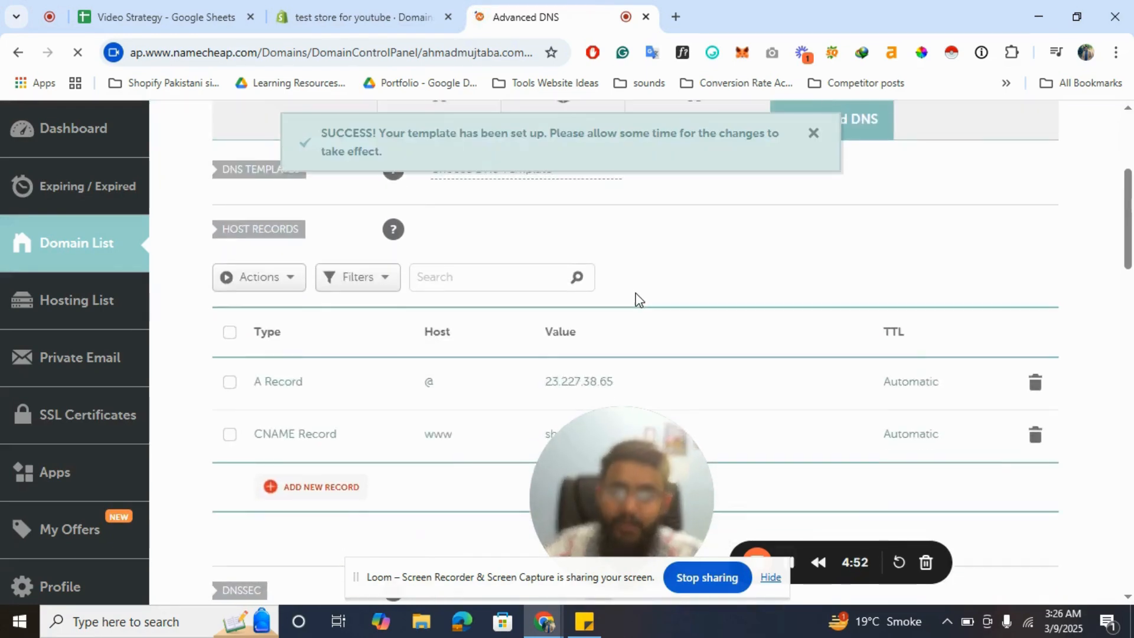
scroll(635, 293, down, 1)
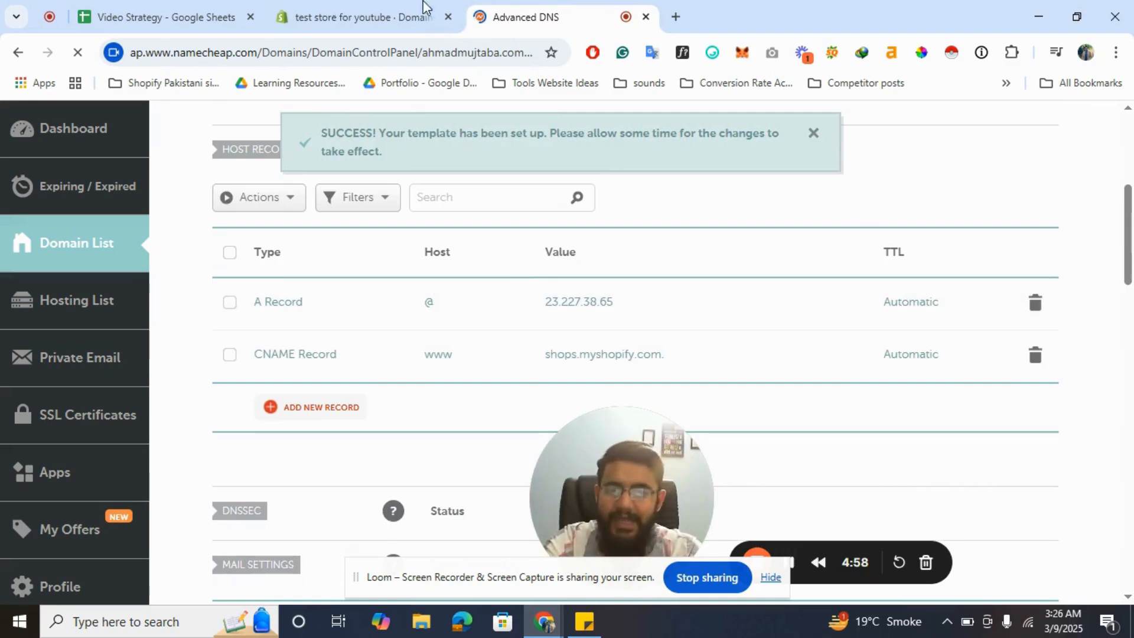
- Compare the A and CNAME values required in Shopify's domain setup with the host records in Namecheap's Advanced DNS settings
click(384, 12)
click(569, 11)
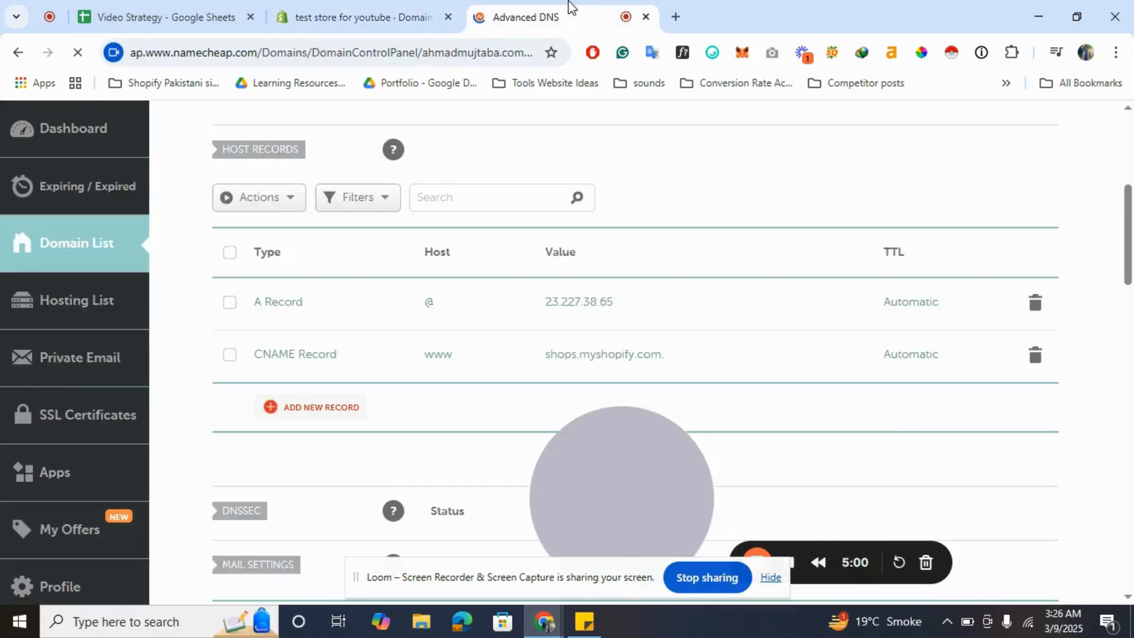
click(353, 8)
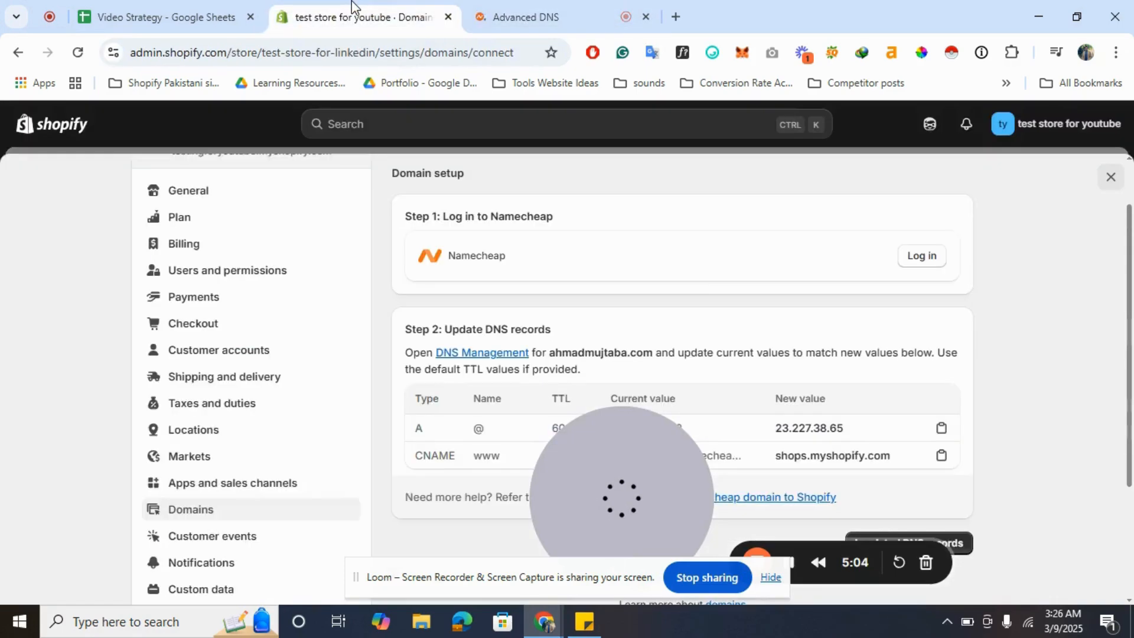
scroll(712, 289, down, 1)
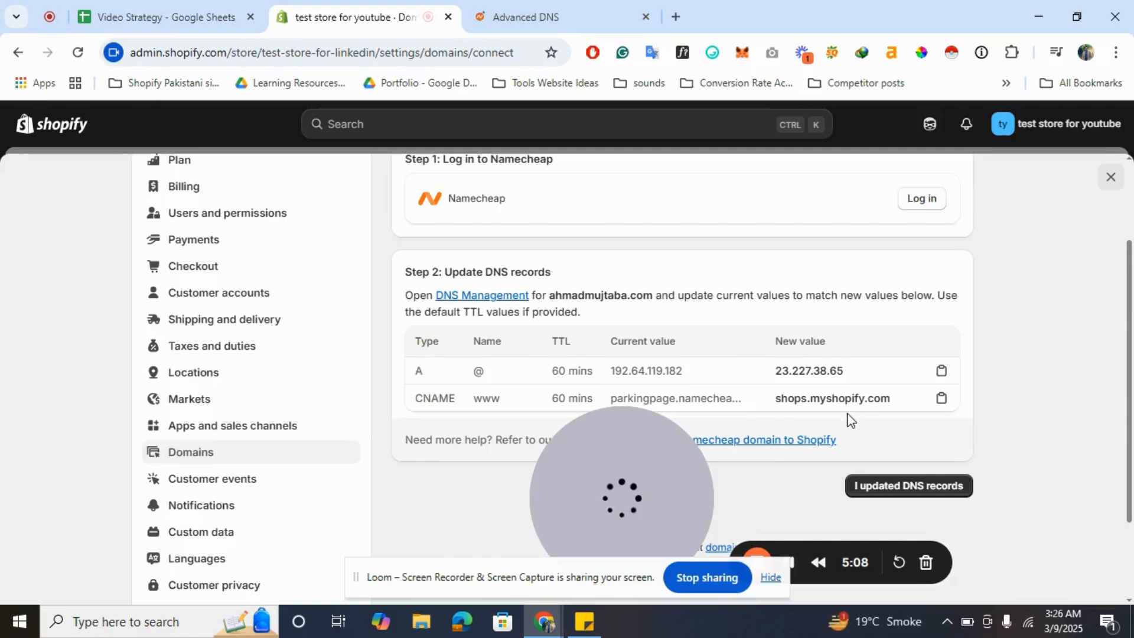
click(532, 8)
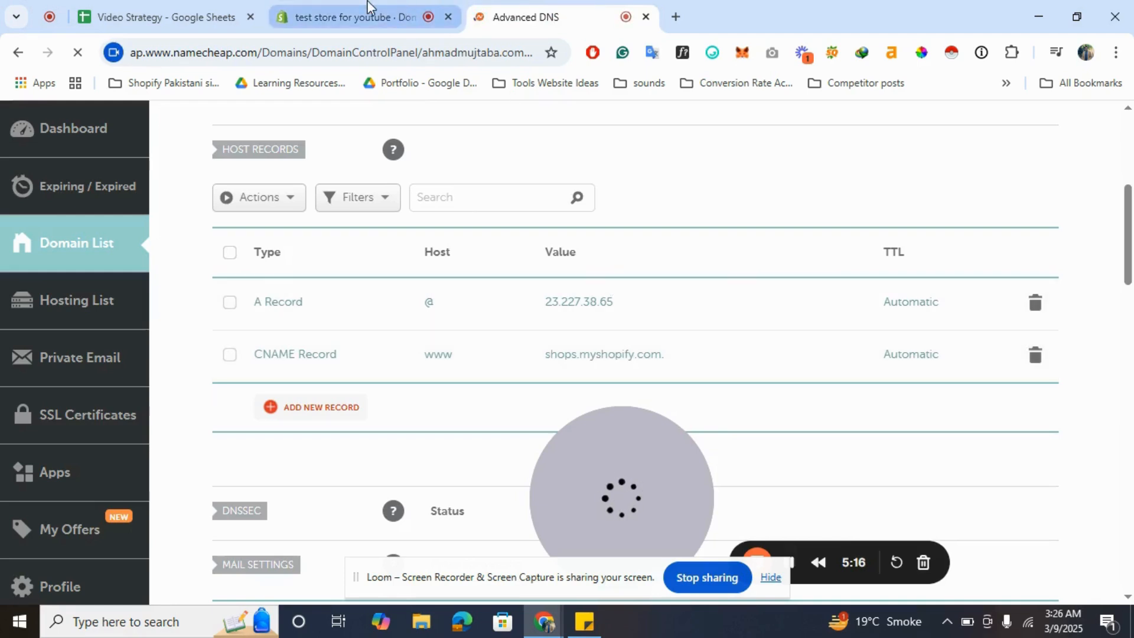
scroll(648, 224, up, 1)
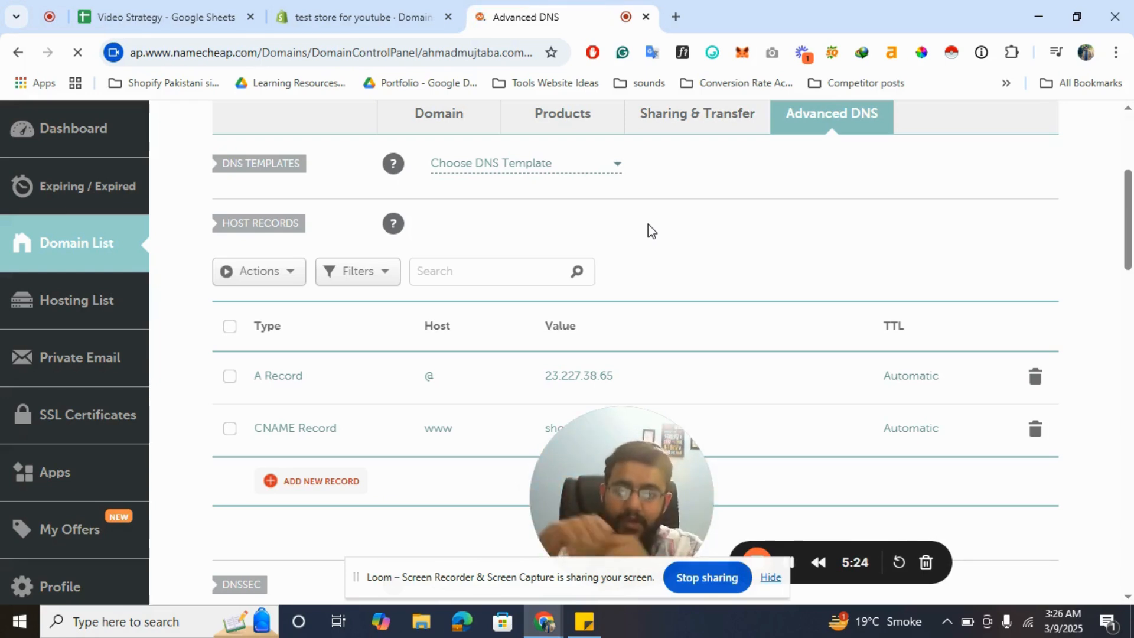
click(348, 9)
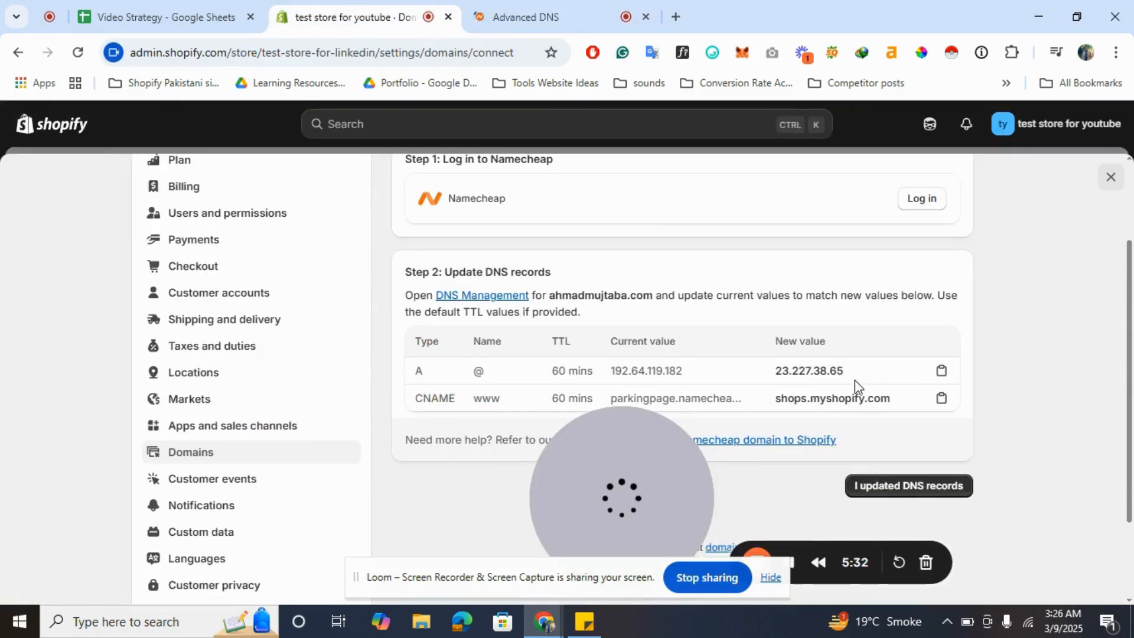
click(561, 8)
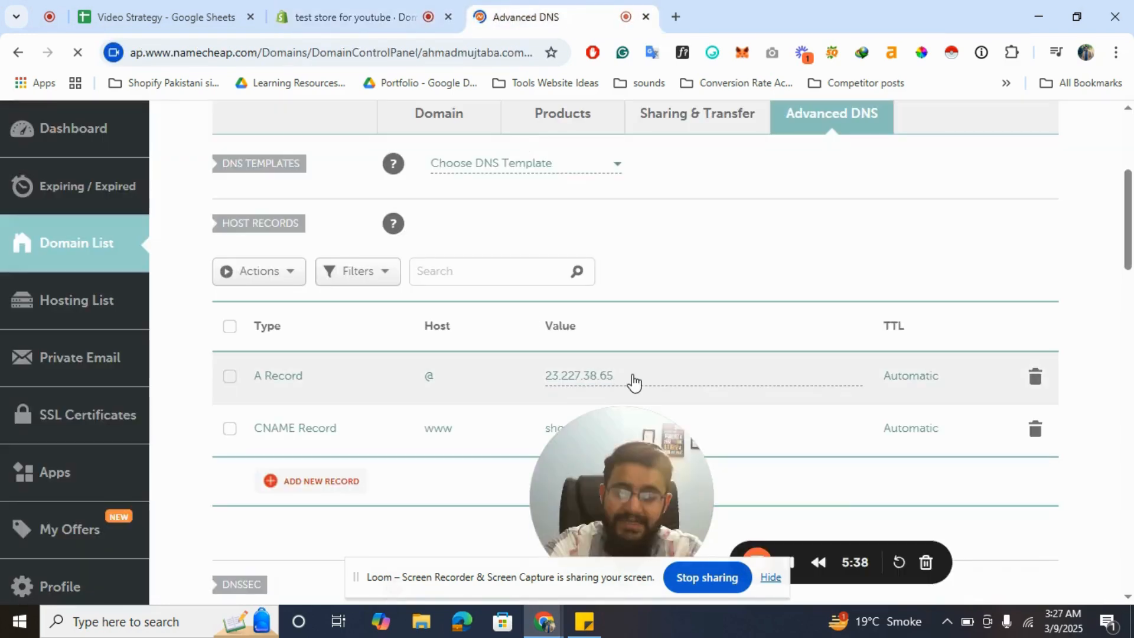
scroll(633, 381, down, 2)
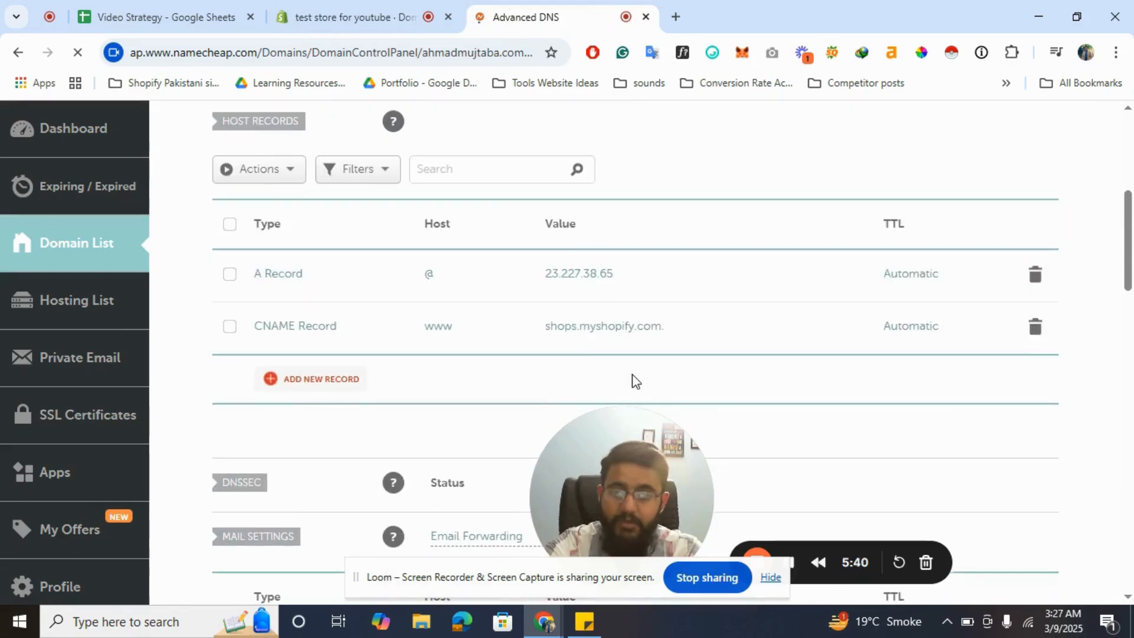
click(355, 16)
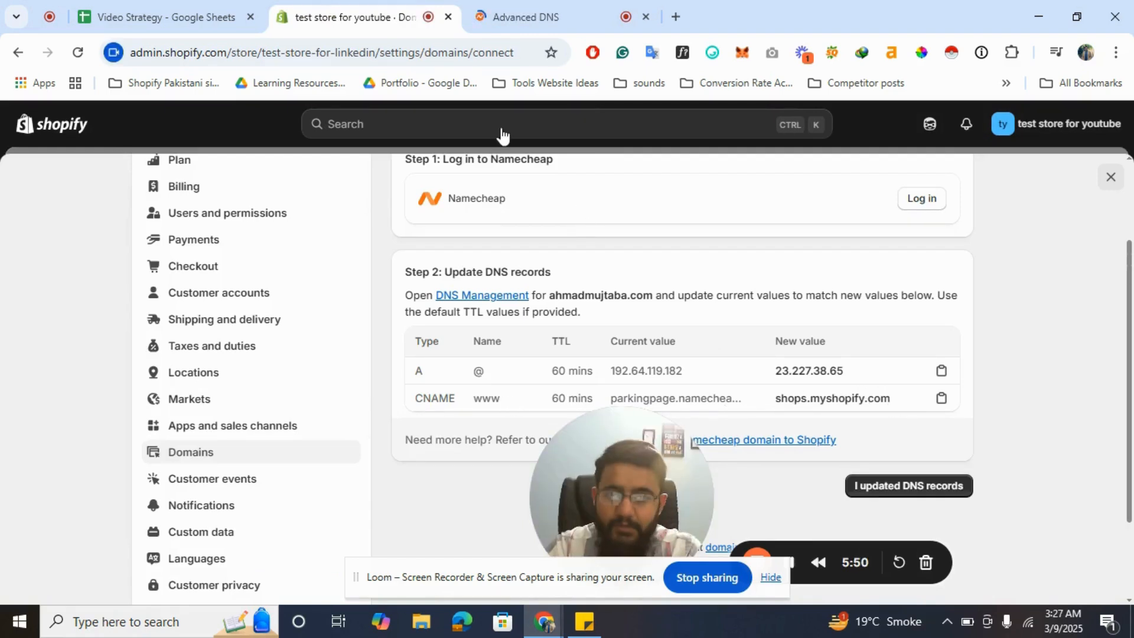
click(588, 17)
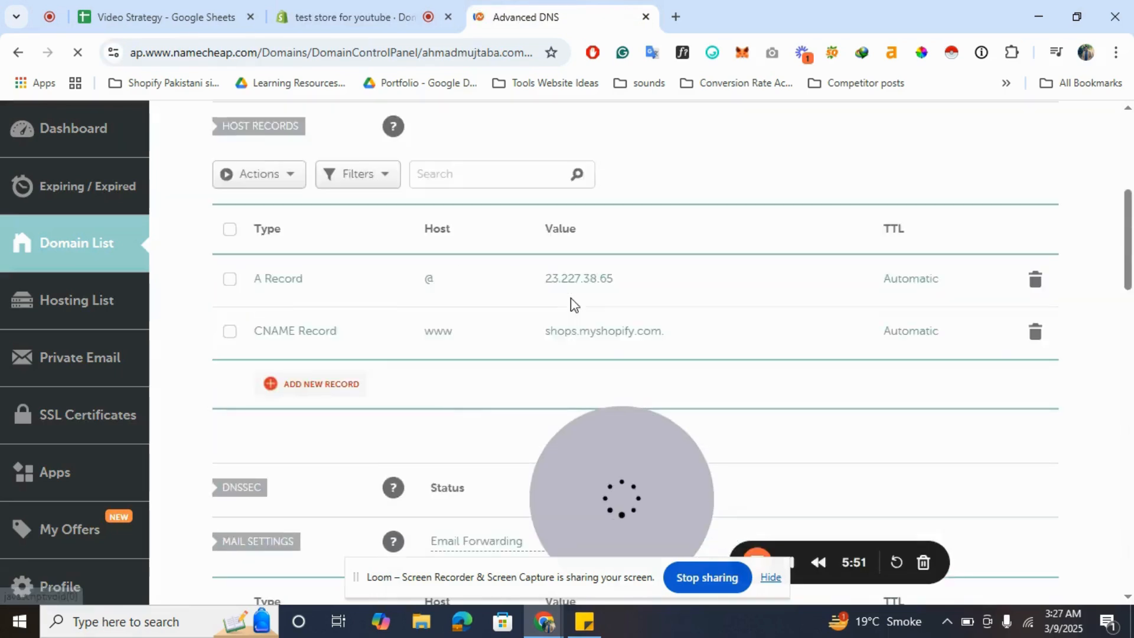
- Switch to Shopify's domain setup page and submit the confirmation that the DNS records were updated
click(416, 3)
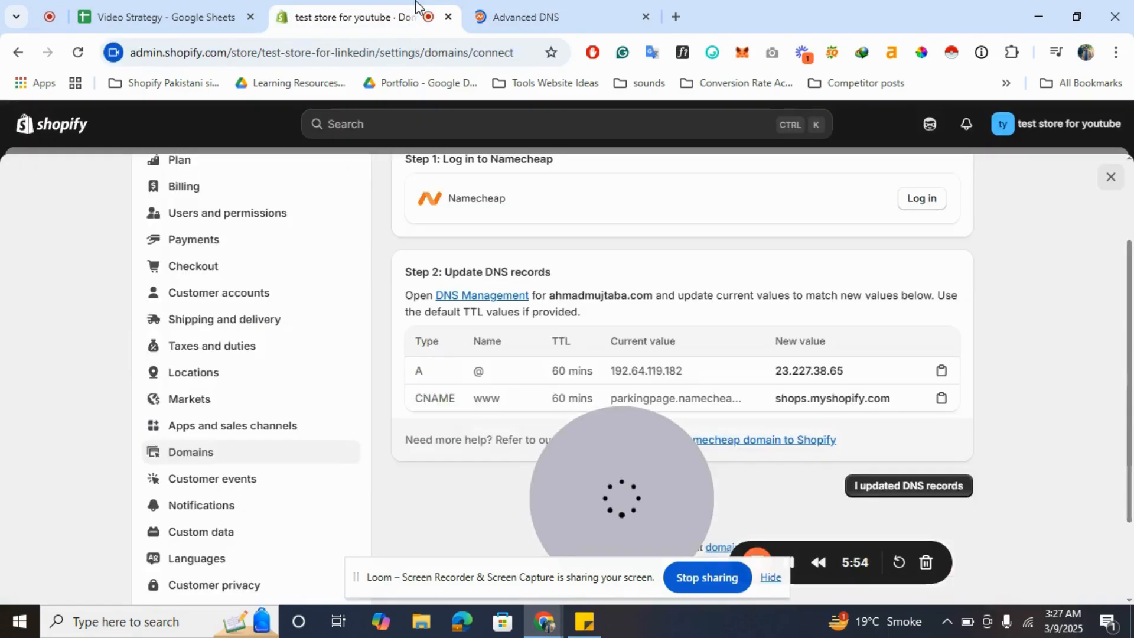
scroll(1013, 438, down, 2)
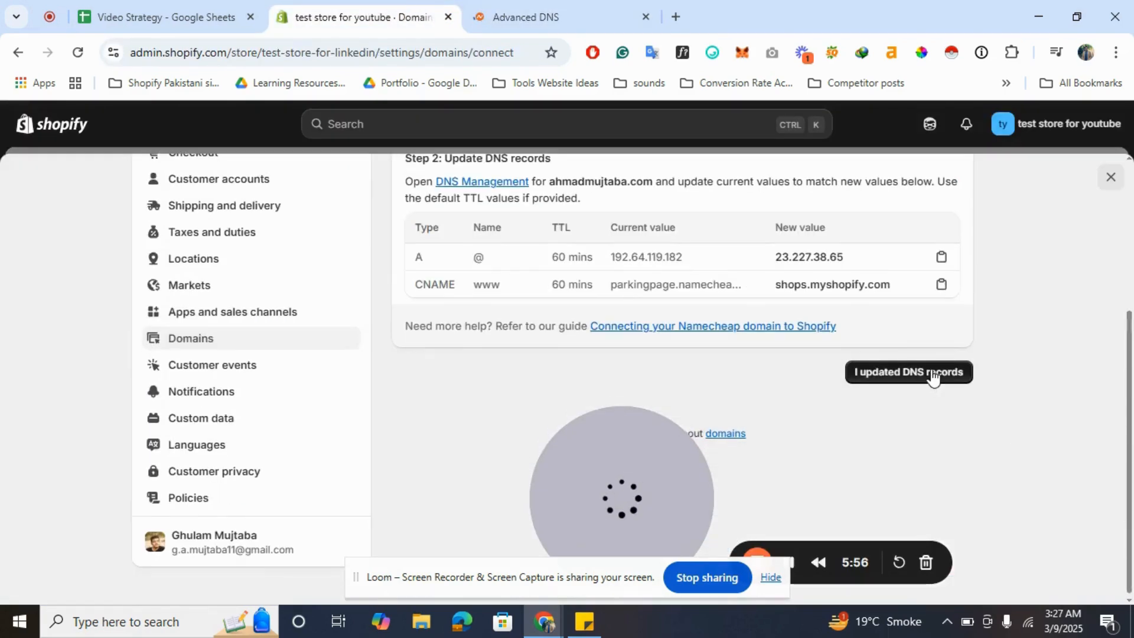
click(933, 377)
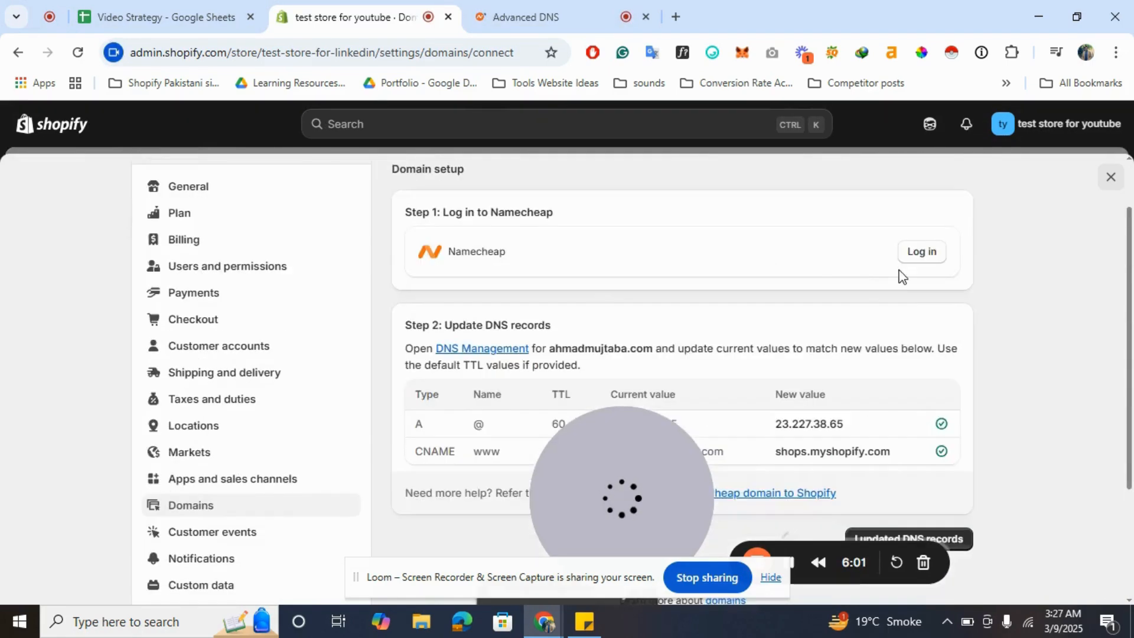
scroll(909, 283, down, 1)
drag(585, 462, 24, 491)
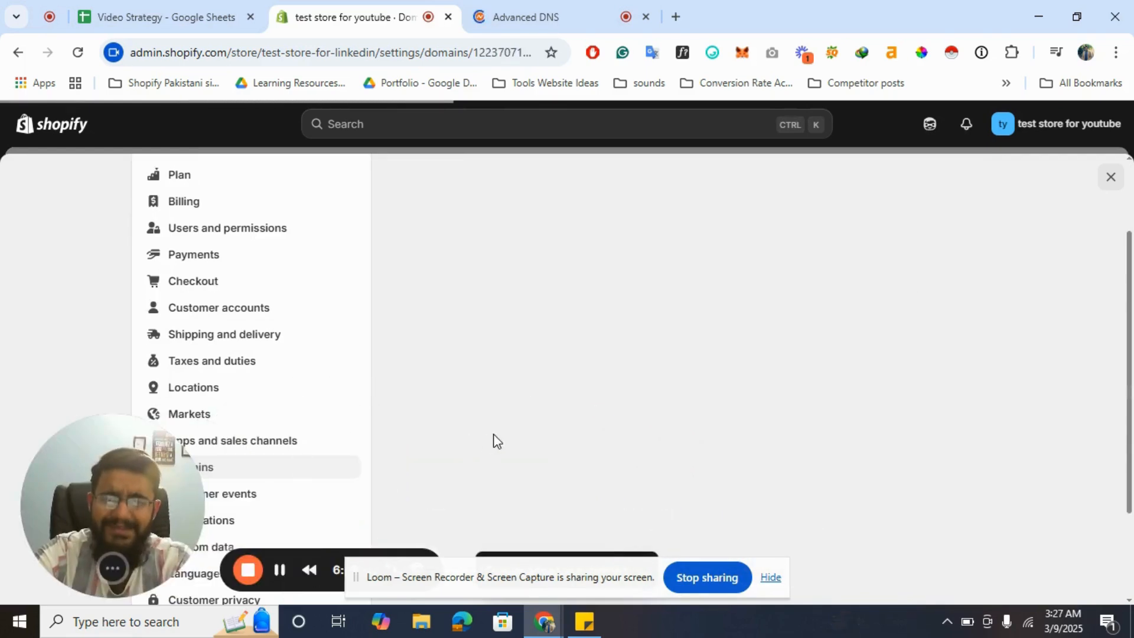
- Check the connected domain's status, target and type on its Shopify details page and reload the page
scroll(493, 440, down, 1)
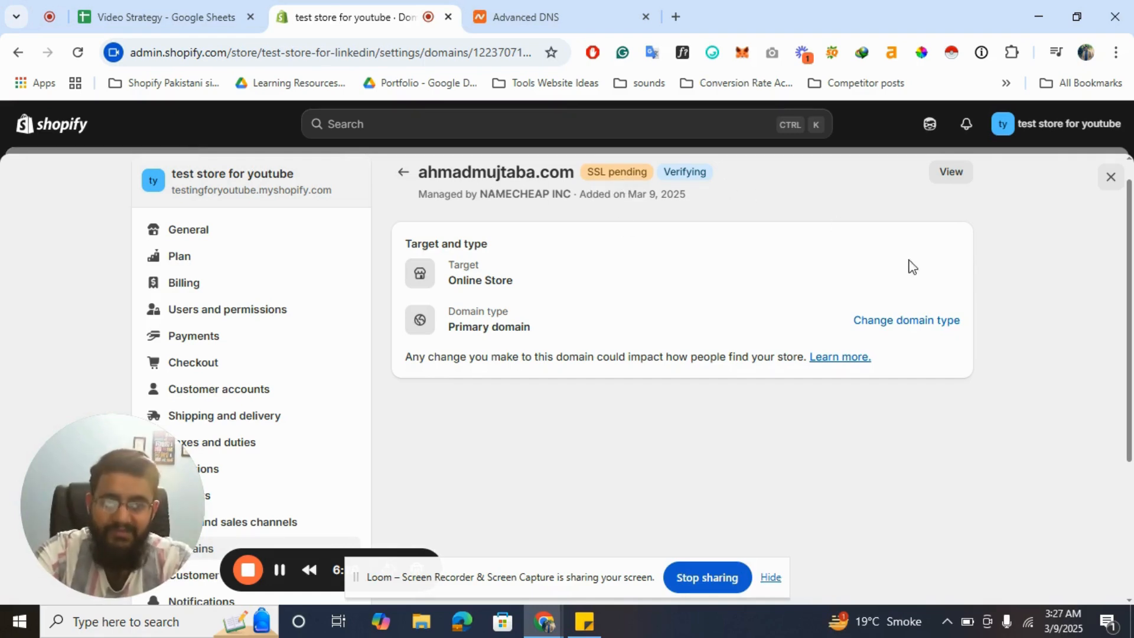
scroll(756, 361, up, 1)
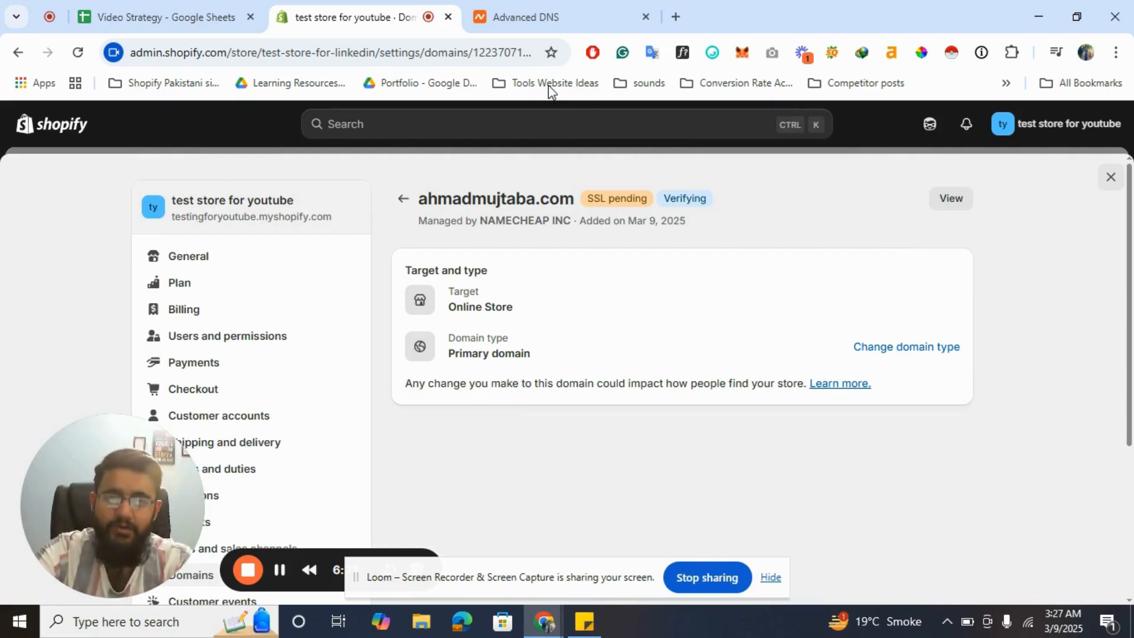
click(357, 63)
key(Return)
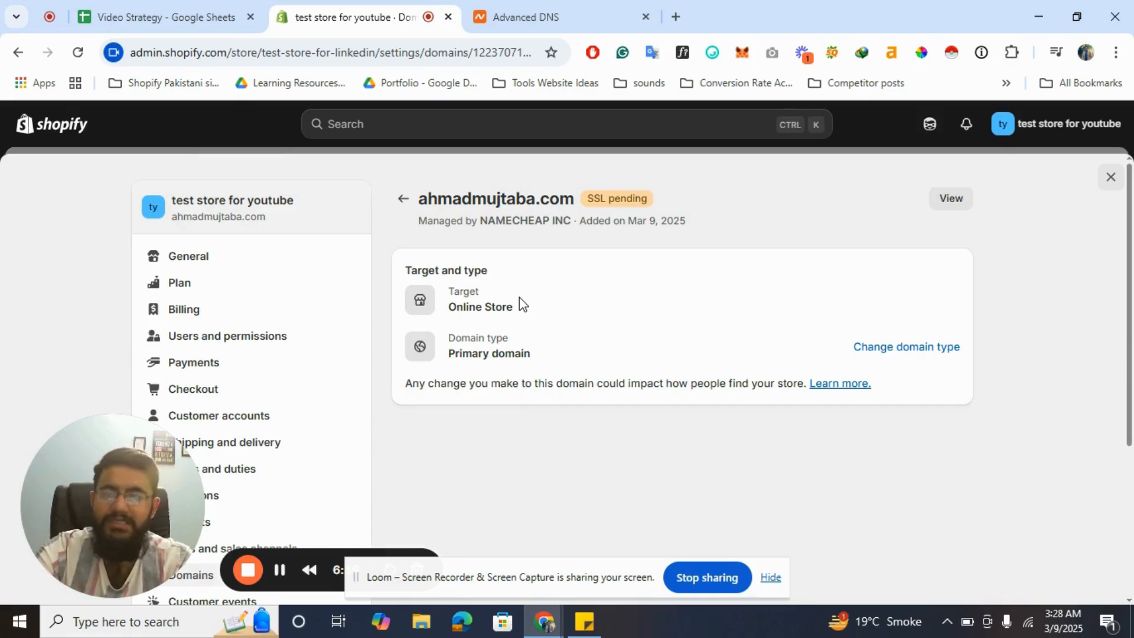
- Switch to Namecheap and review the domain's Advanced DNS page, including host records, mail settings and DNS template
click(609, 15)
scroll(542, 195, down, 10)
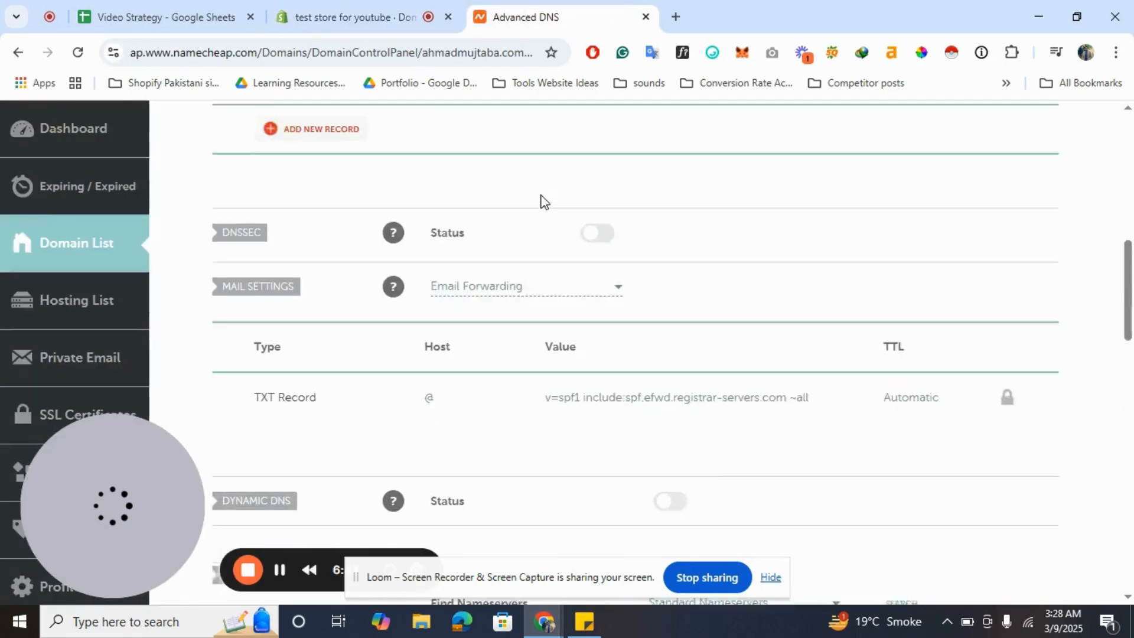
scroll(541, 196, up, 10)
scroll(544, 201, down, 8)
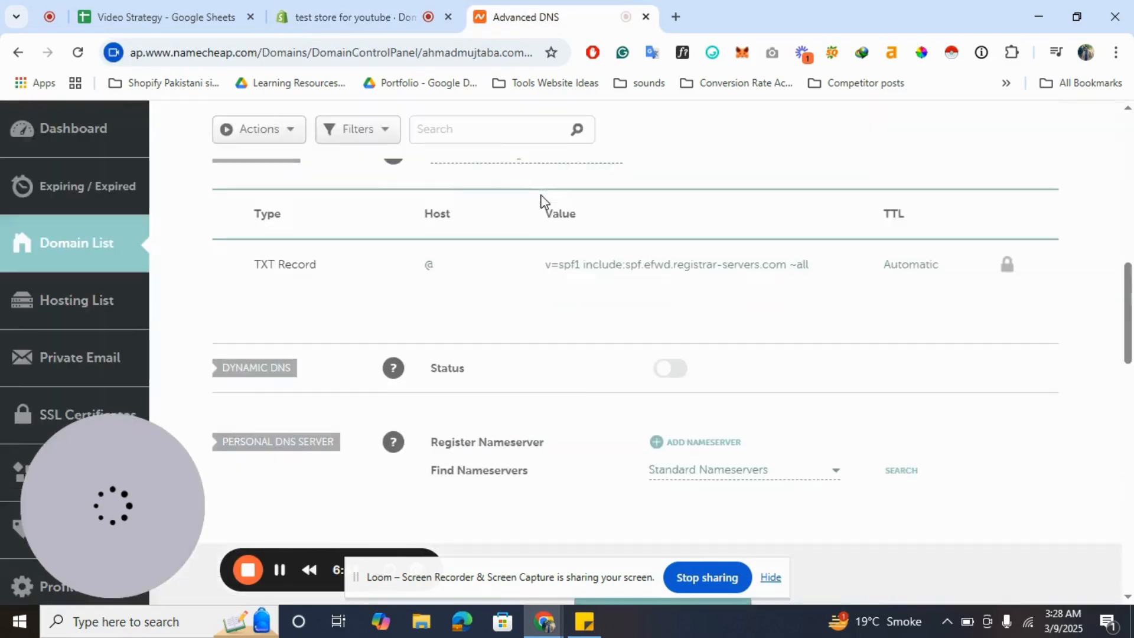
scroll(544, 202, up, 5)
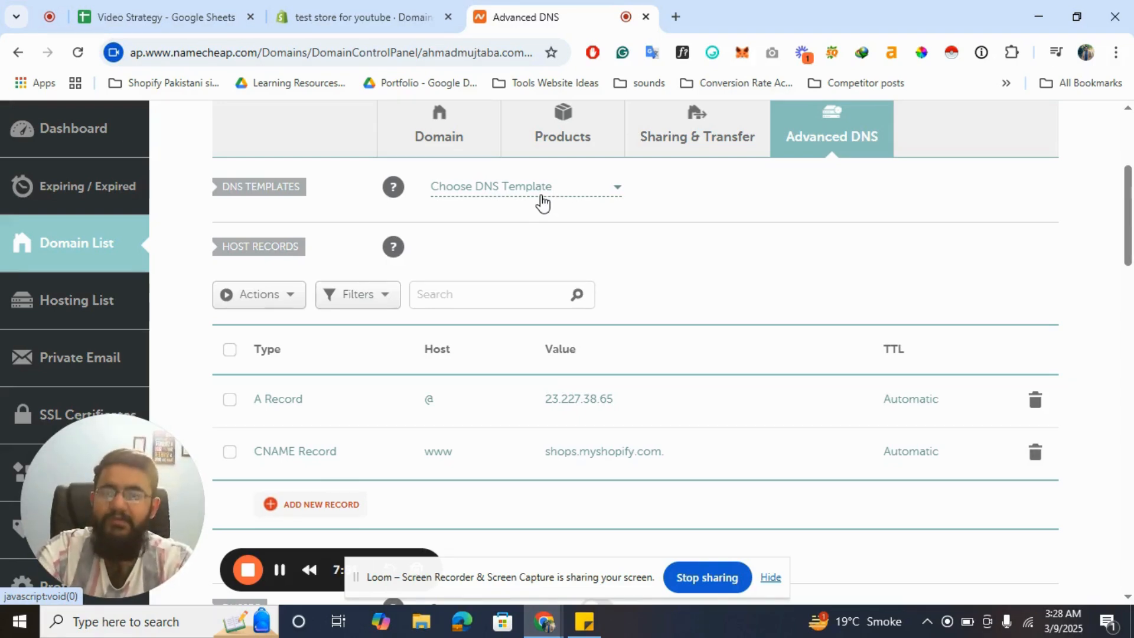
- Visit the connected domain in a guest browser window to test the storefront, and return to the Shopify domain page
click(354, 16)
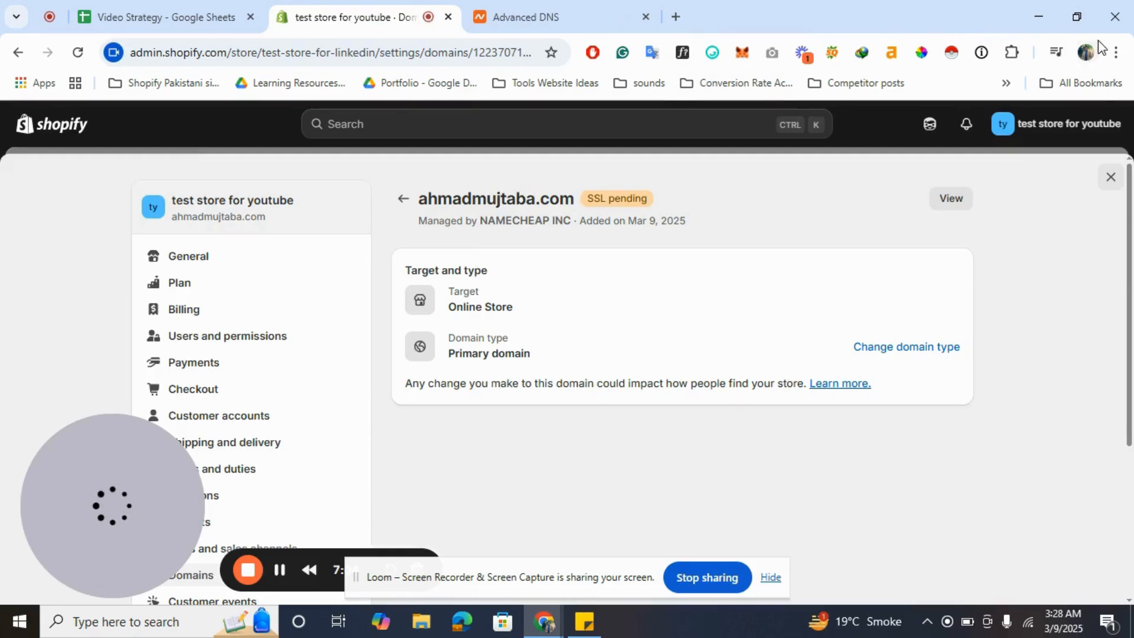
click(1086, 52)
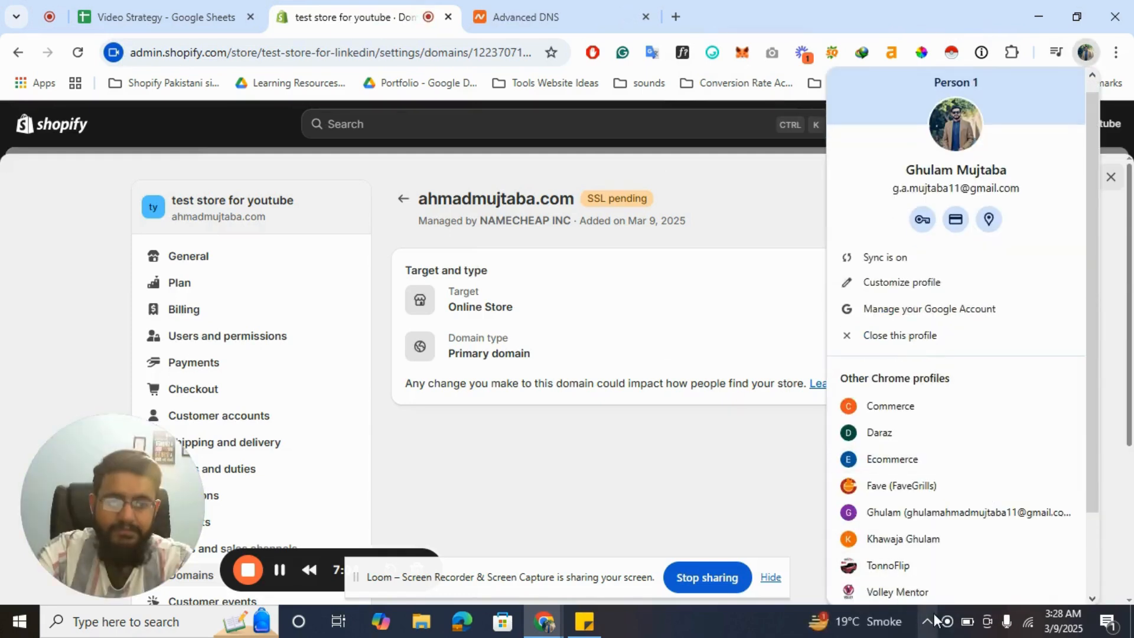
scroll(945, 526, down, 2)
click(907, 518)
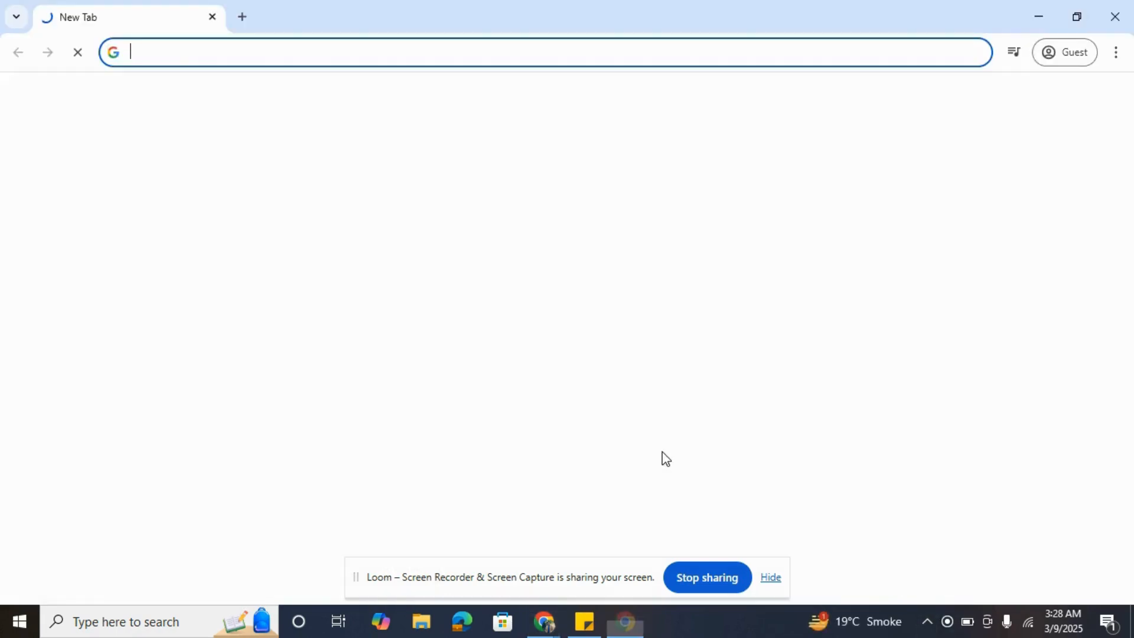
text(ahmadmujtaba.com)
key(Return)
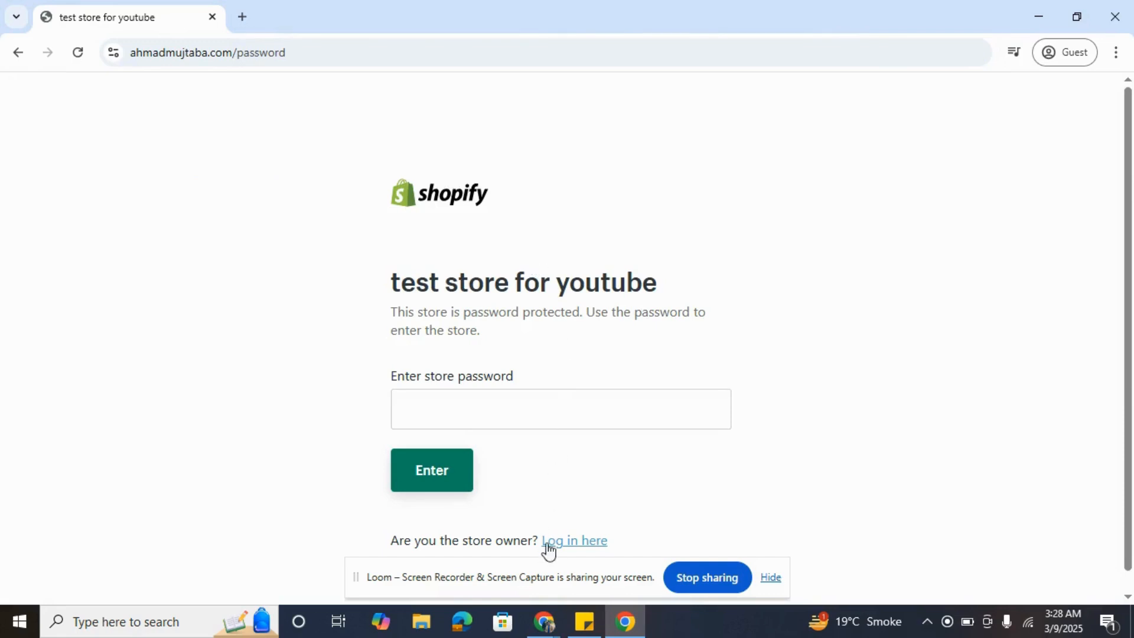
click(544, 622)
click(456, 558)
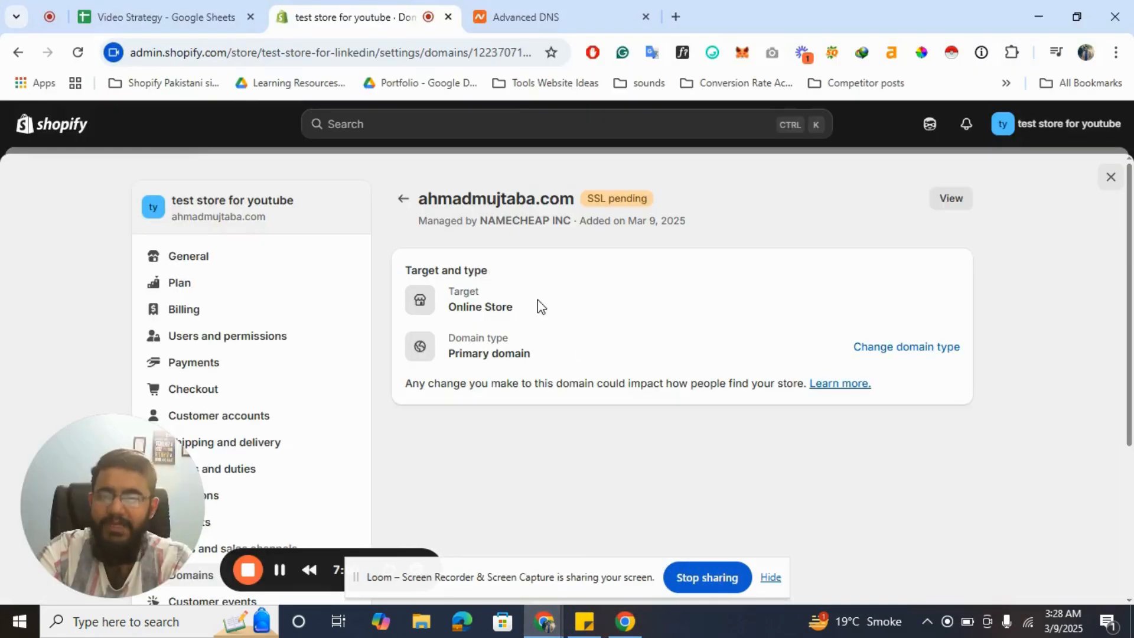